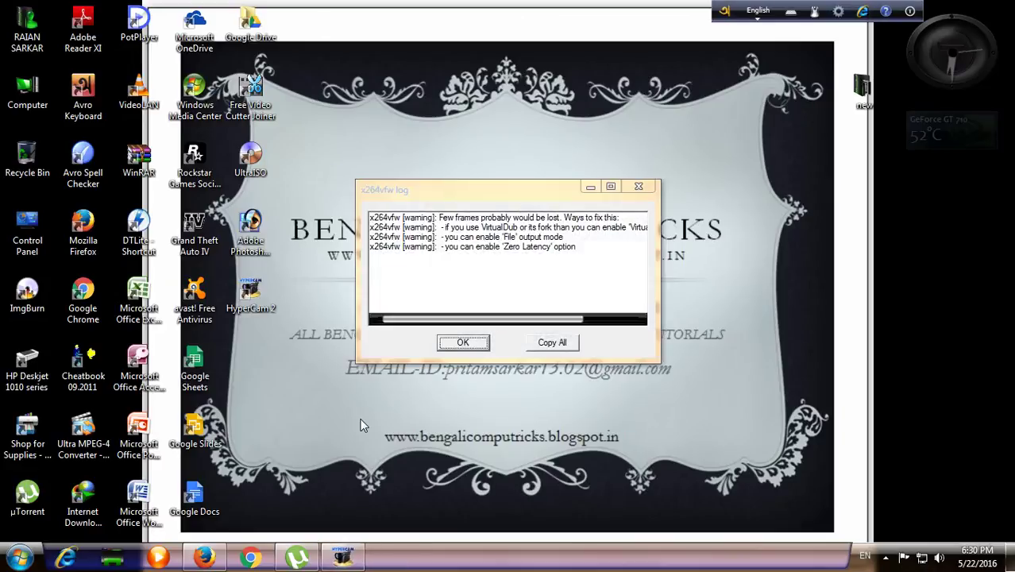
- Dismiss the x264vfw video encoder log message on the desktop
{"action": "left_click", "coordinate": [486, 346]}
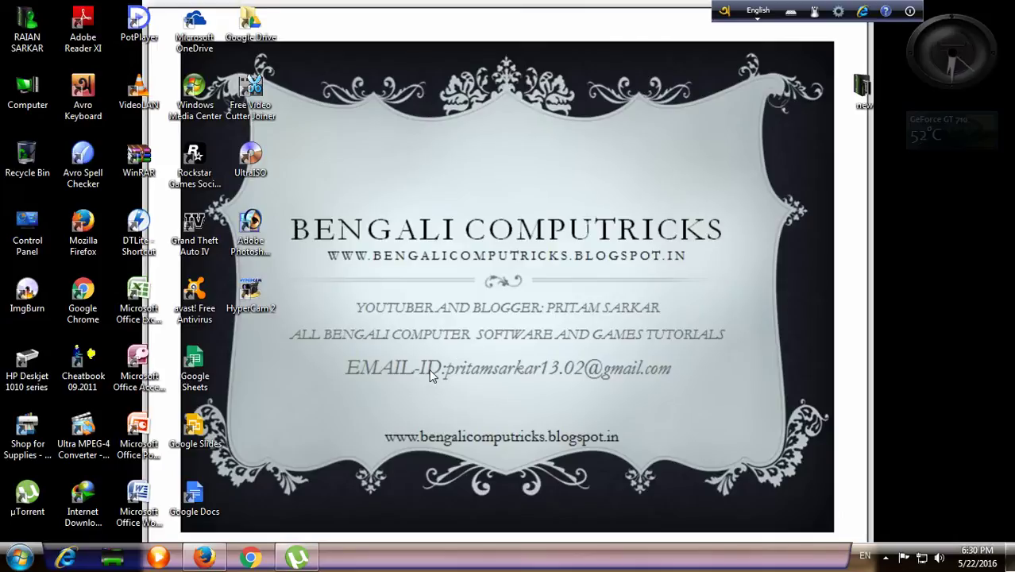
- Launch Excel 2007 to a blank Book1 and pick cell H3 for the first amount
{"action": "double_click", "coordinate": [140, 294]}
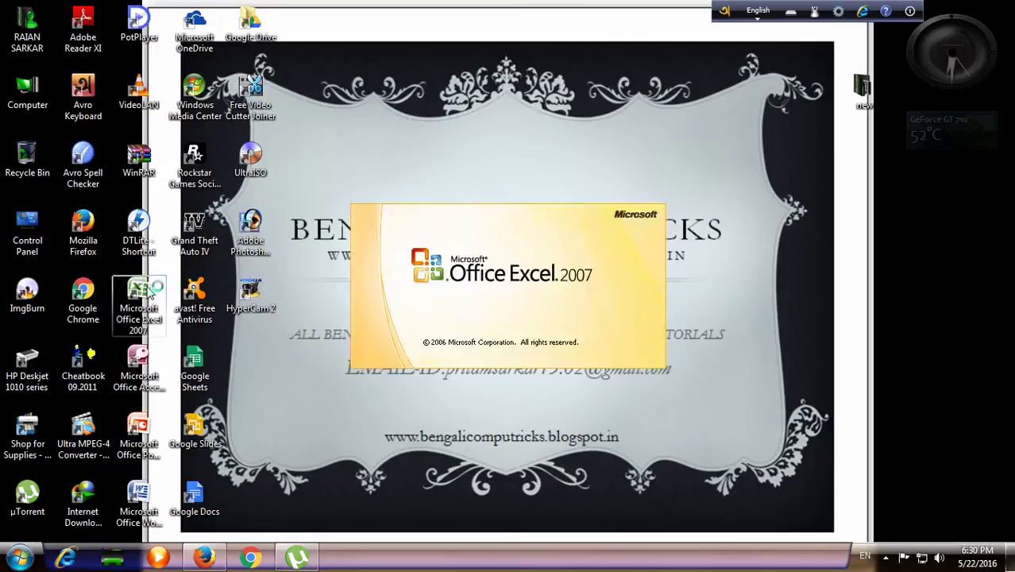
{"action": "left_click", "coordinate": [199, 226]}
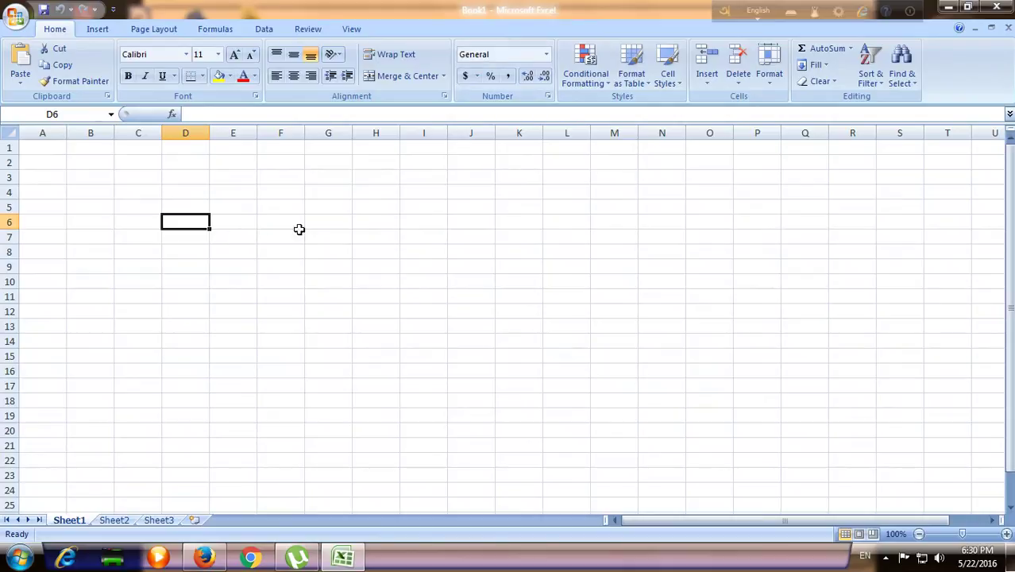
{"action": "left_click", "coordinate": [379, 211]}
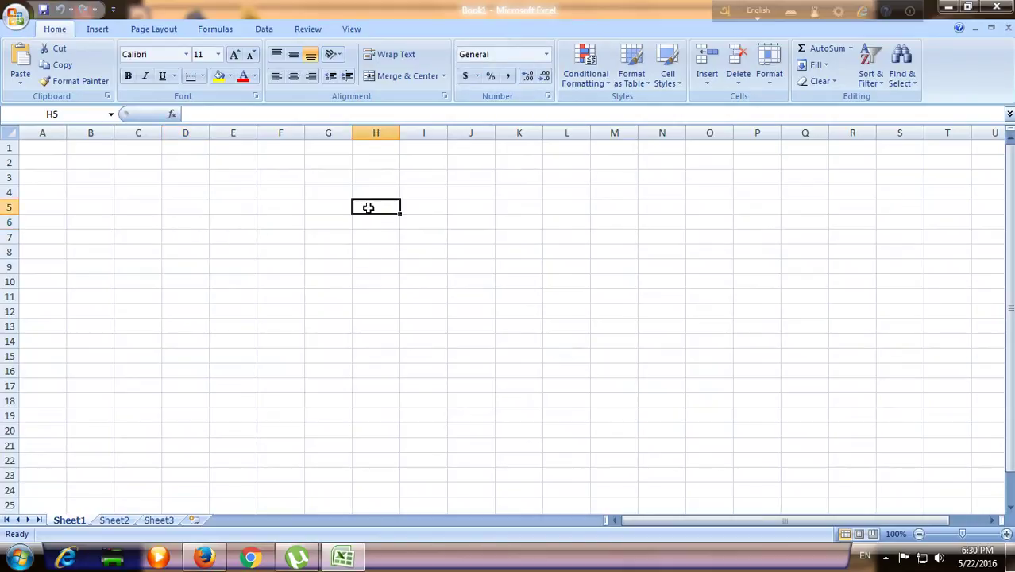
{"action": "left_click_drag", "start_coordinate": [381, 155], "coordinate": [355, 459]}
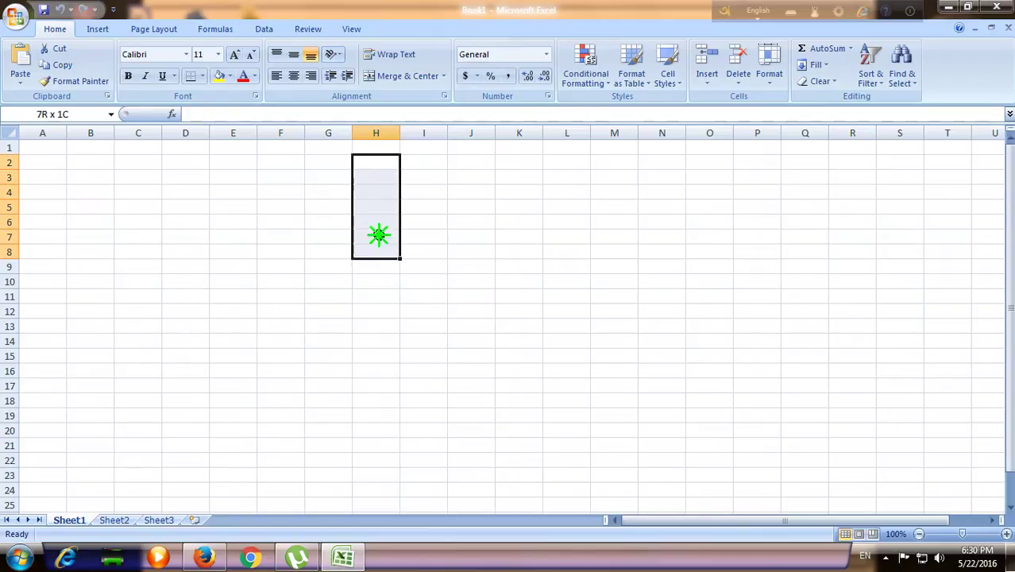
{"action": "right_click", "coordinate": [376, 184]}
{"action": "left_click", "coordinate": [377, 184]}
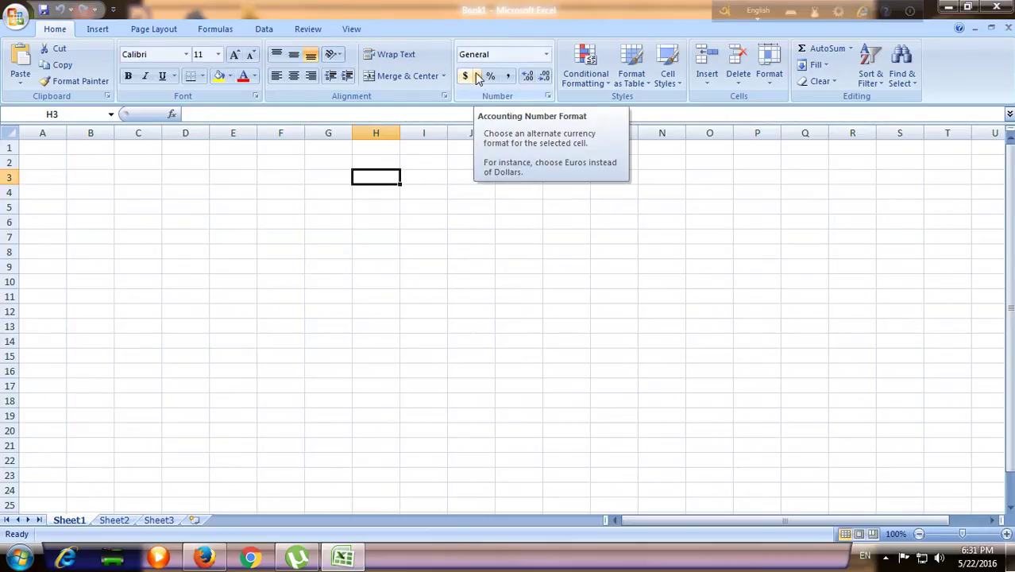
- Give H3 an Accounting format using the Bengali (India) taka symbol with 2 decimal places
{"action": "left_click", "coordinate": [477, 76]}
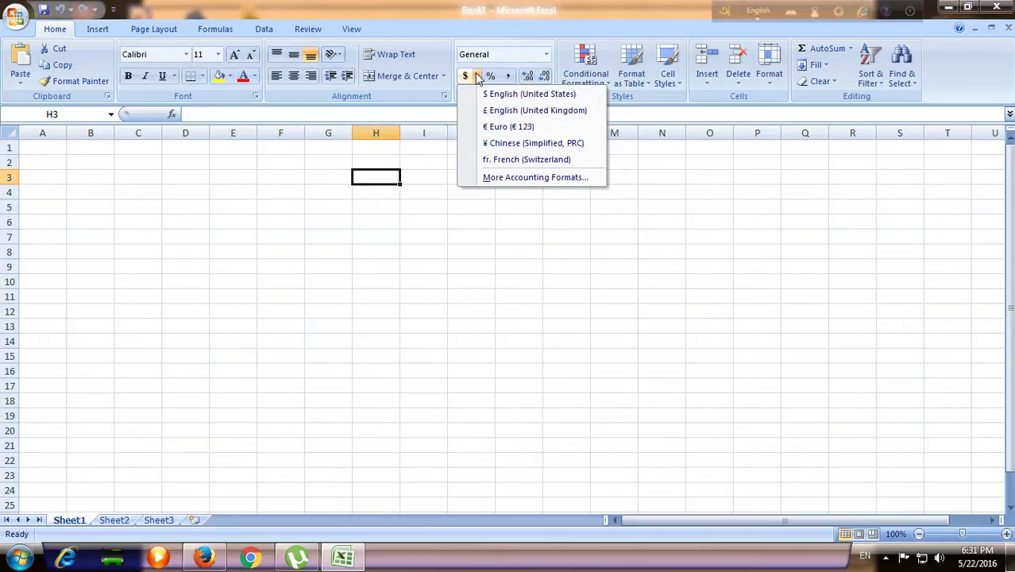
{"action": "left_click", "coordinate": [508, 177]}
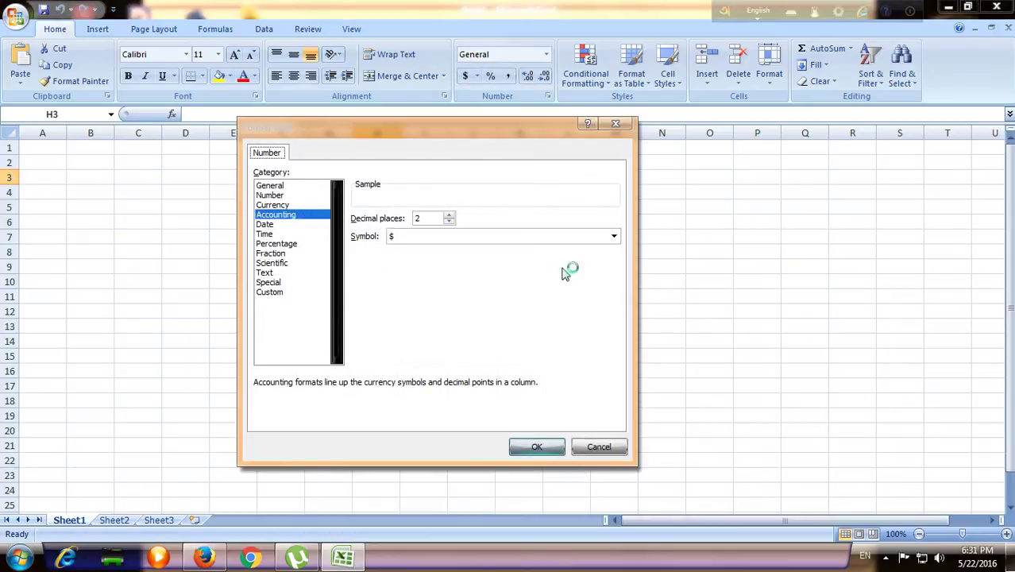
{"action": "left_click", "coordinate": [506, 238]}
{"action": "scroll", "coordinate": [484, 286], "scroll_direction": "down", "scroll_amount": 3}
{"action": "scroll", "coordinate": [481, 285], "scroll_direction": "down", "scroll_amount": 2}
{"action": "scroll", "coordinate": [477, 288], "scroll_direction": "down", "scroll_amount": 2}
{"action": "scroll", "coordinate": [479, 287], "scroll_direction": "down", "scroll_amount": 3}
{"action": "scroll", "coordinate": [481, 287], "scroll_direction": "down", "scroll_amount": 3}
{"action": "scroll", "coordinate": [483, 288], "scroll_direction": "down", "scroll_amount": 3}
{"action": "scroll", "coordinate": [487, 285], "scroll_direction": "down", "scroll_amount": 3}
{"action": "scroll", "coordinate": [489, 278], "scroll_direction": "down", "scroll_amount": 3}
{"action": "scroll", "coordinate": [493, 270], "scroll_direction": "down", "scroll_amount": 3}
{"action": "scroll", "coordinate": [492, 270], "scroll_direction": "down", "scroll_amount": 3}
{"action": "scroll", "coordinate": [493, 271], "scroll_direction": "down", "scroll_amount": 3}
{"action": "scroll", "coordinate": [492, 274], "scroll_direction": "down", "scroll_amount": 3}
{"action": "scroll", "coordinate": [494, 278], "scroll_direction": "down", "scroll_amount": 3}
{"action": "scroll", "coordinate": [494, 275], "scroll_direction": "down", "scroll_amount": 3}
{"action": "scroll", "coordinate": [497, 274], "scroll_direction": "down", "scroll_amount": 3}
{"action": "scroll", "coordinate": [494, 274], "scroll_direction": "down", "scroll_amount": 3}
{"action": "scroll", "coordinate": [495, 274], "scroll_direction": "down", "scroll_amount": 3}
{"action": "scroll", "coordinate": [495, 274], "scroll_direction": "down", "scroll_amount": 3}
{"action": "scroll", "coordinate": [496, 274], "scroll_direction": "down", "scroll_amount": 3}
{"action": "scroll", "coordinate": [496, 274], "scroll_direction": "down", "scroll_amount": 3}
{"action": "scroll", "coordinate": [494, 279], "scroll_direction": "down", "scroll_amount": 3}
{"action": "scroll", "coordinate": [494, 281], "scroll_direction": "down", "scroll_amount": 3}
{"action": "scroll", "coordinate": [494, 282], "scroll_direction": "down", "scroll_amount": 3}
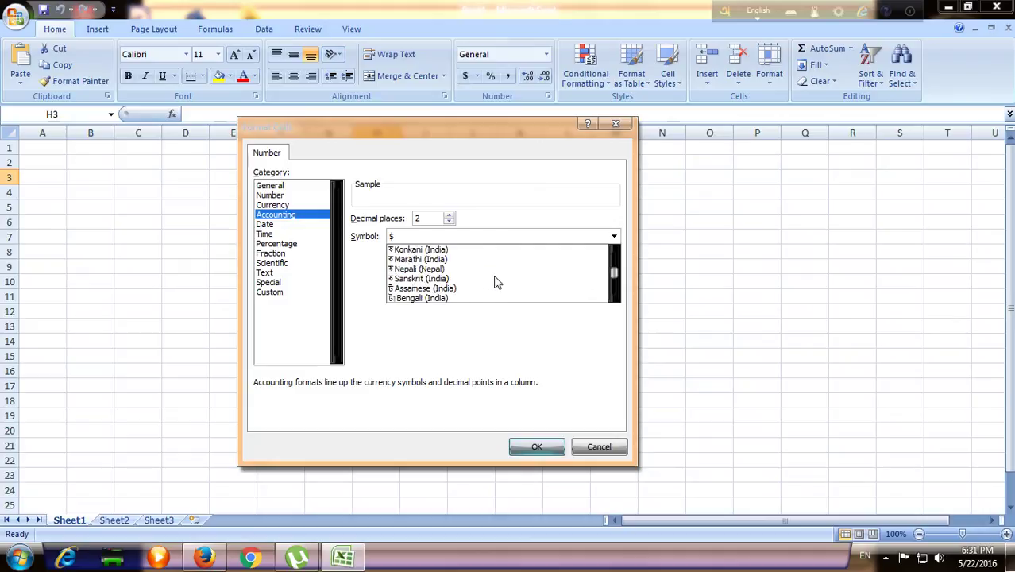
{"action": "scroll", "coordinate": [494, 283], "scroll_direction": "down", "scroll_amount": 1}
{"action": "left_click", "coordinate": [464, 292]}
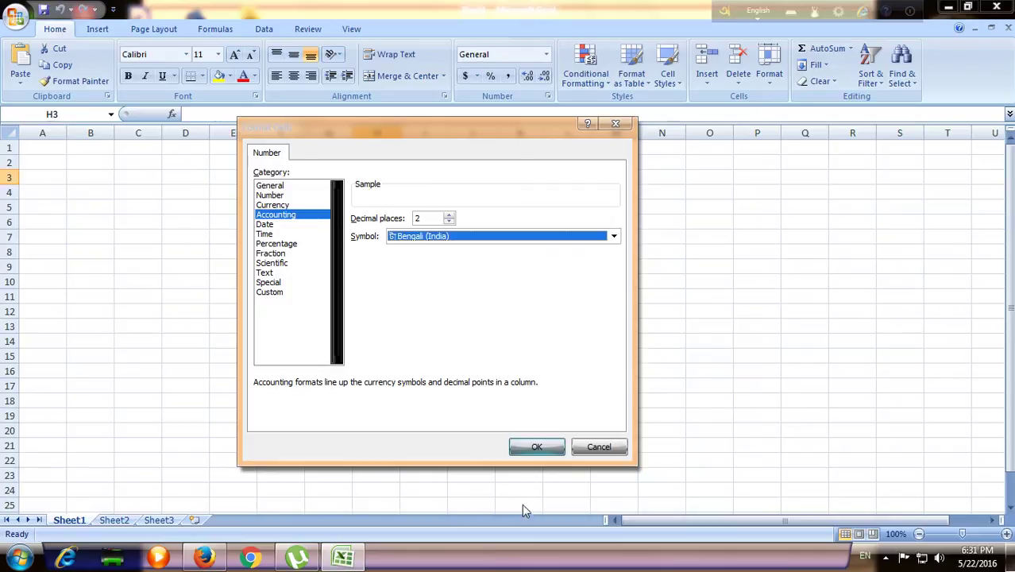
{"action": "left_click", "coordinate": [526, 450]}
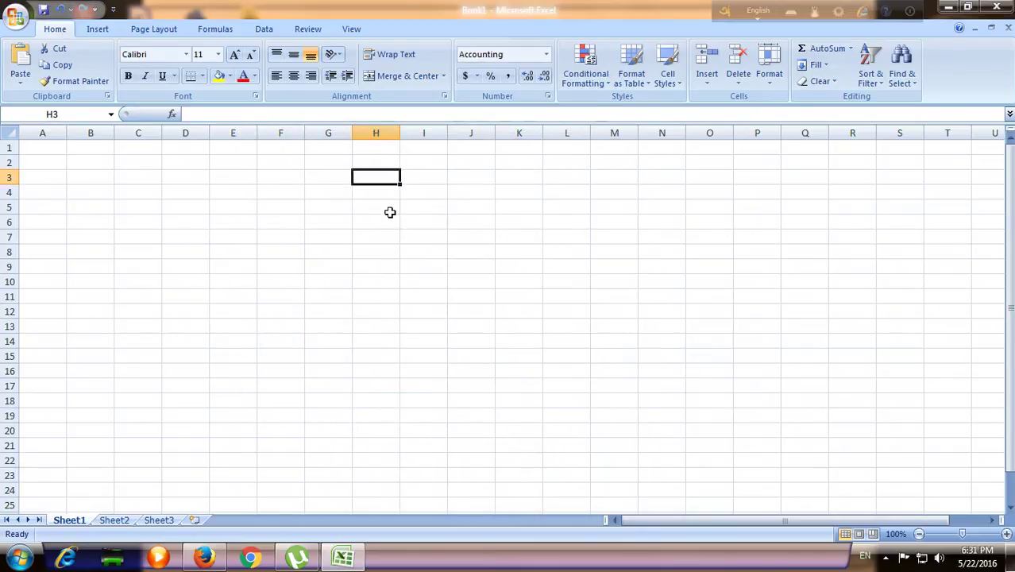
- Enter 15000 in H3 and fill it down through H17
{"action": "type", "text": "1"}
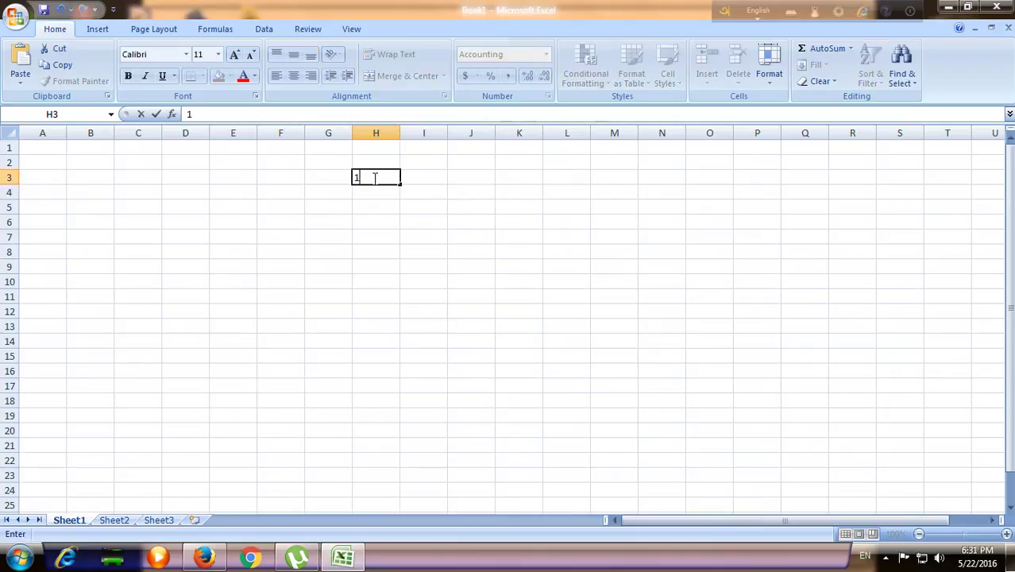
{"action": "type", "text": "500"}
{"action": "left_click", "coordinate": [730, 286]}
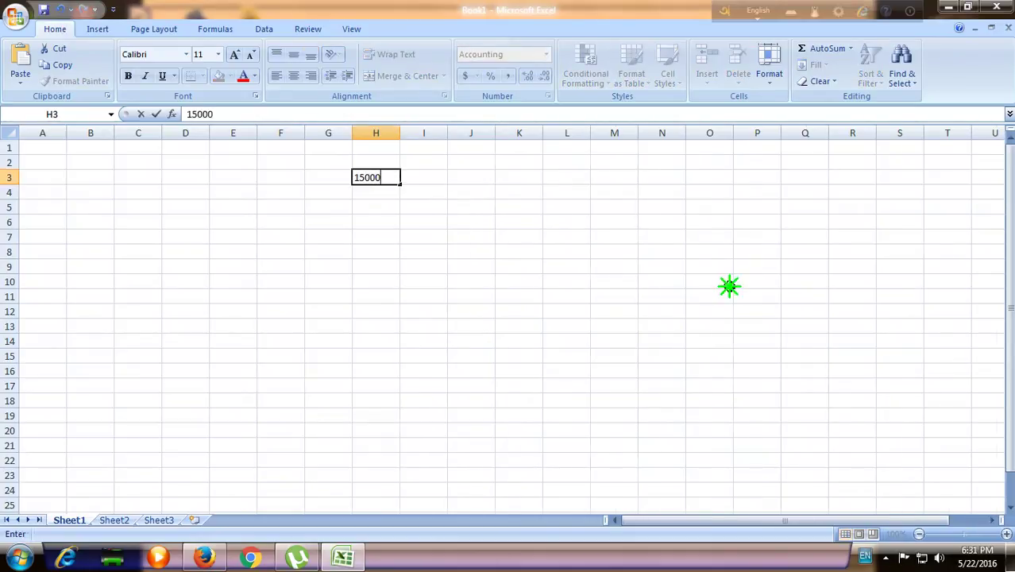
{"action": "left_click", "coordinate": [367, 173]}
{"action": "left_click_drag", "start_coordinate": [427, 186], "coordinate": [420, 397]}
- Change H4 to 25000, H6 to 39000, H10 to 10000 and H16 to 11000
{"action": "left_click", "coordinate": [409, 195]}
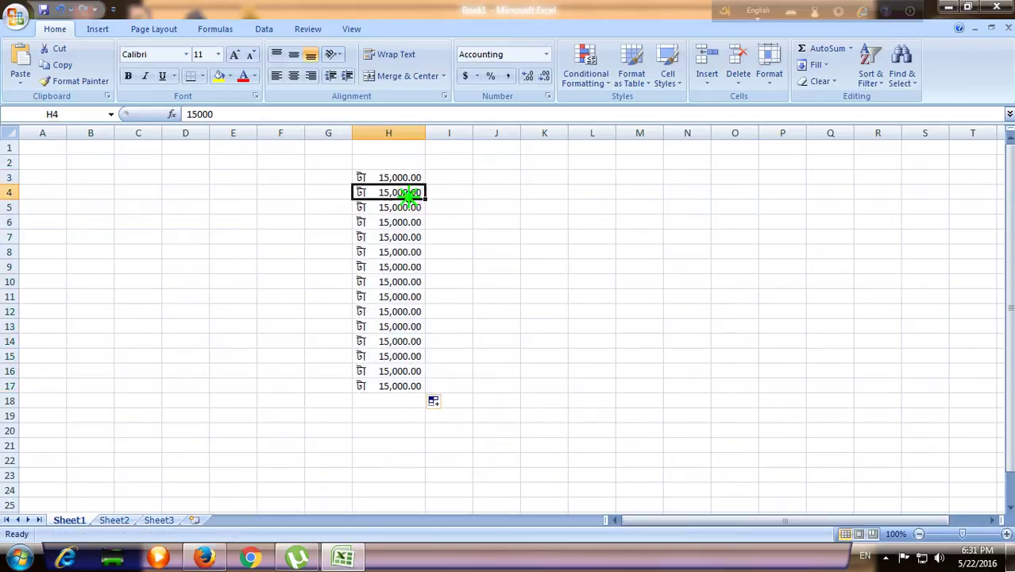
{"action": "type", "text": "25"}
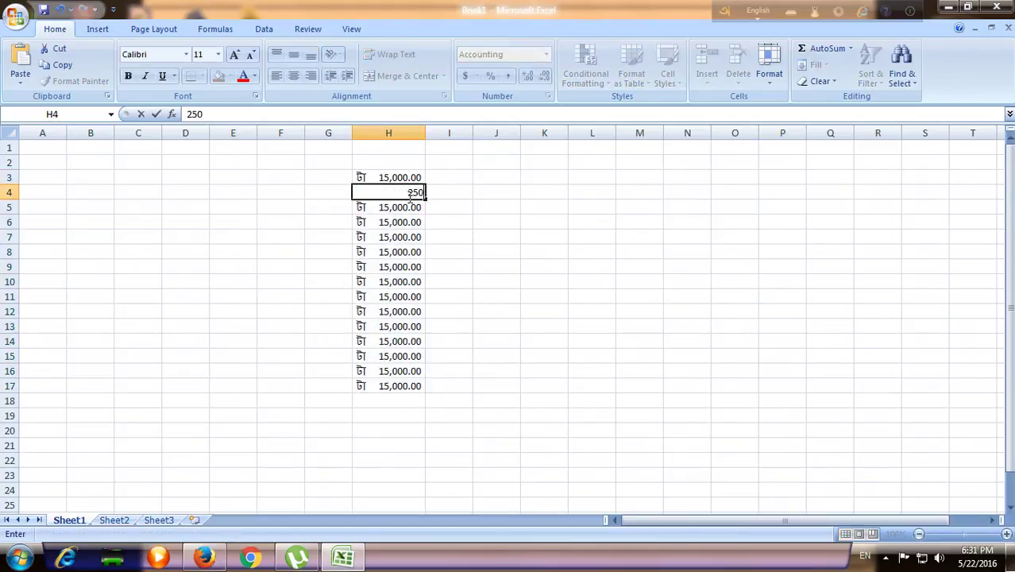
{"action": "left_click", "coordinate": [399, 218]}
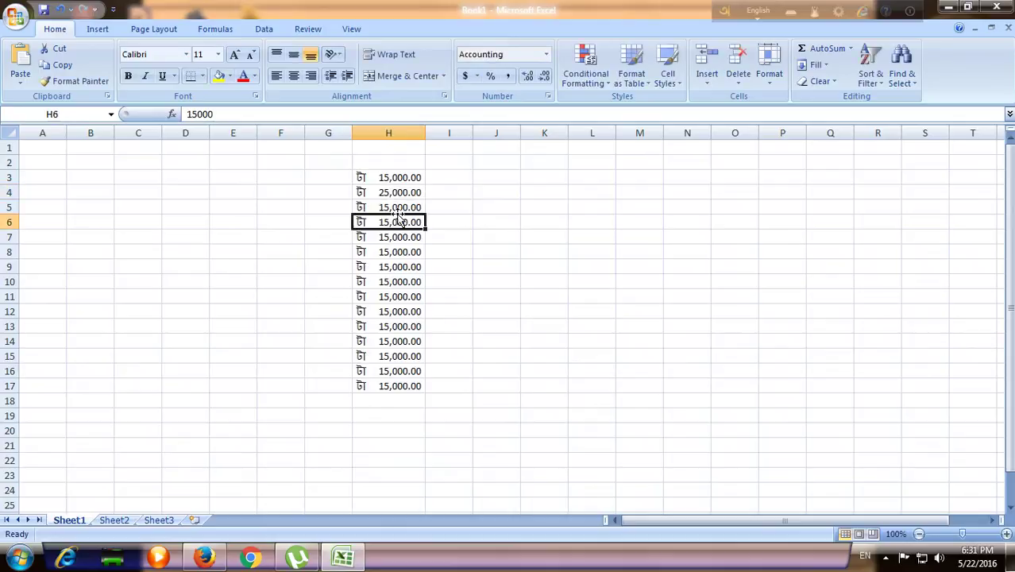
{"action": "type", "text": "39"}
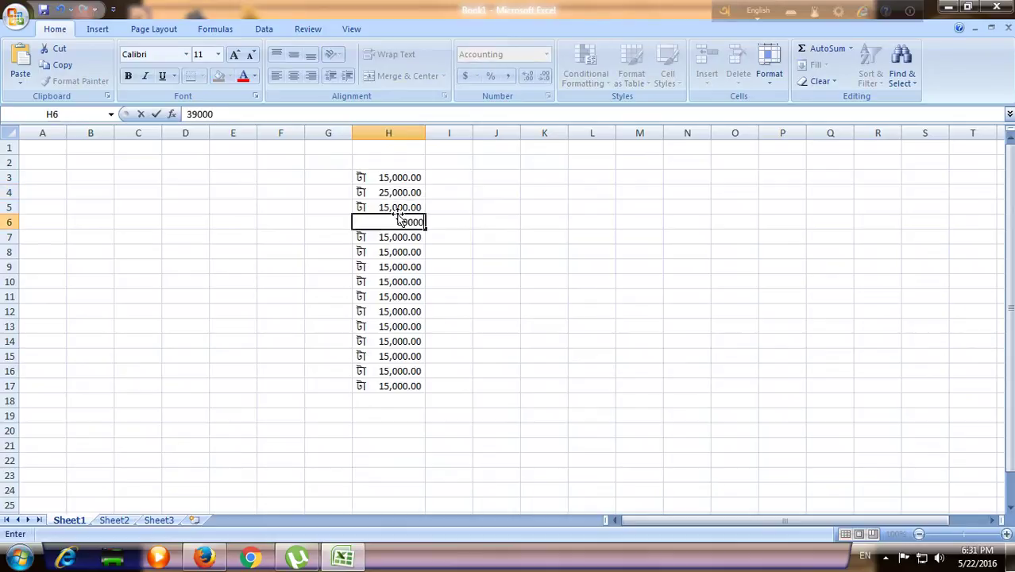
{"action": "left_click", "coordinate": [371, 279]}
{"action": "type", "text": "1"}
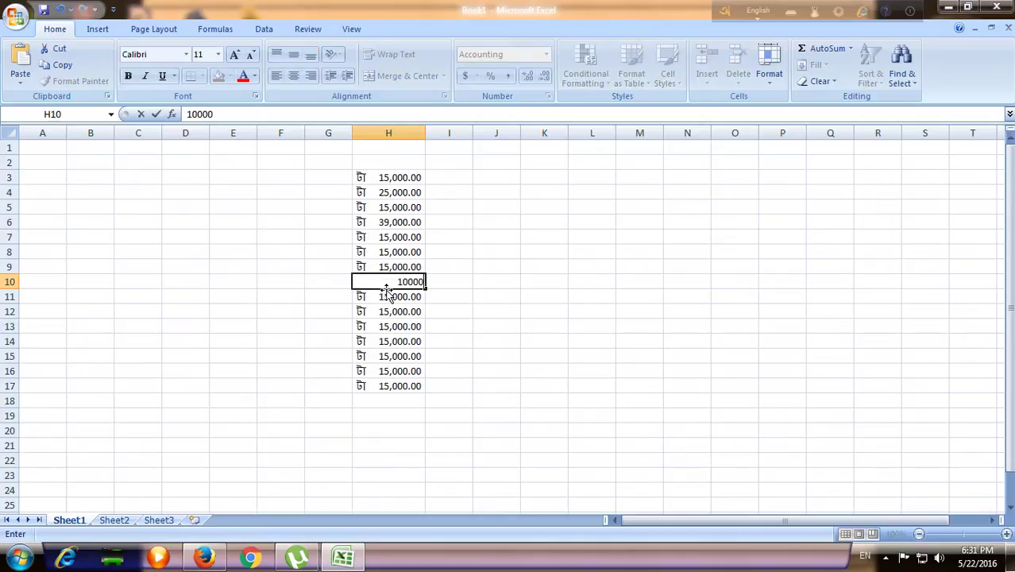
{"action": "left_click", "coordinate": [390, 370]}
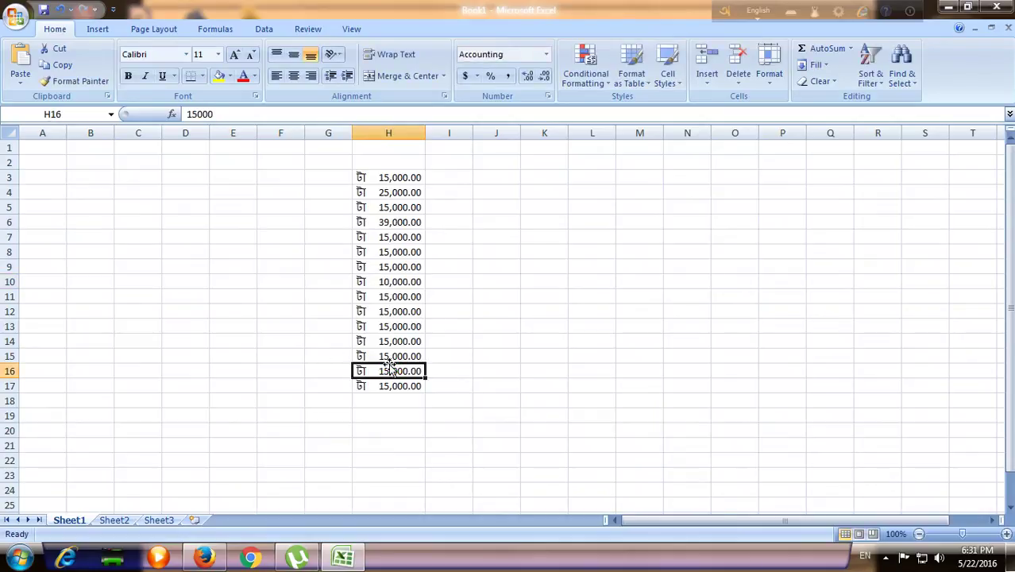
{"action": "type", "text": "11000"}
{"action": "left_click", "coordinate": [437, 397]}
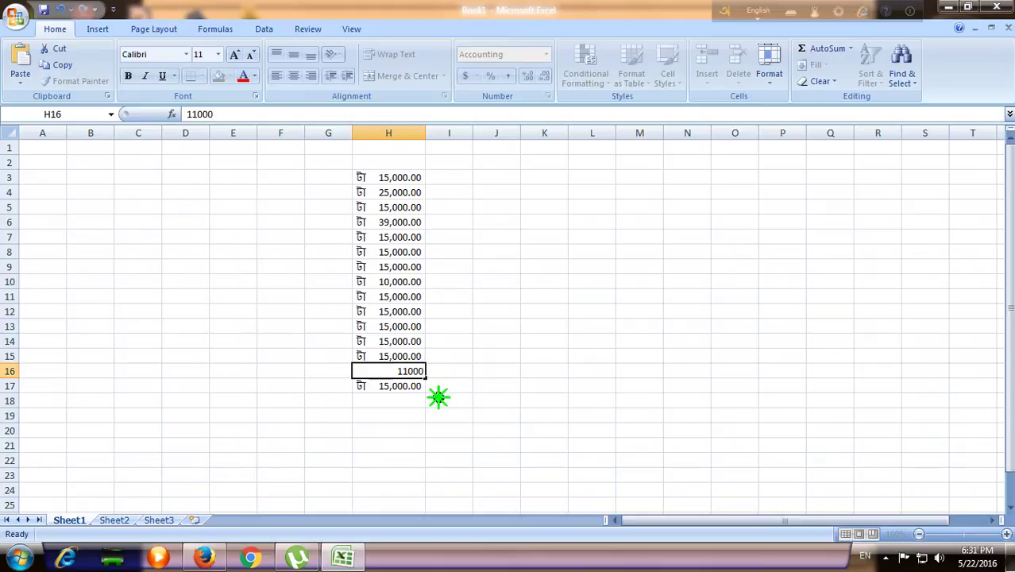
{"action": "left_click", "coordinate": [379, 402]}
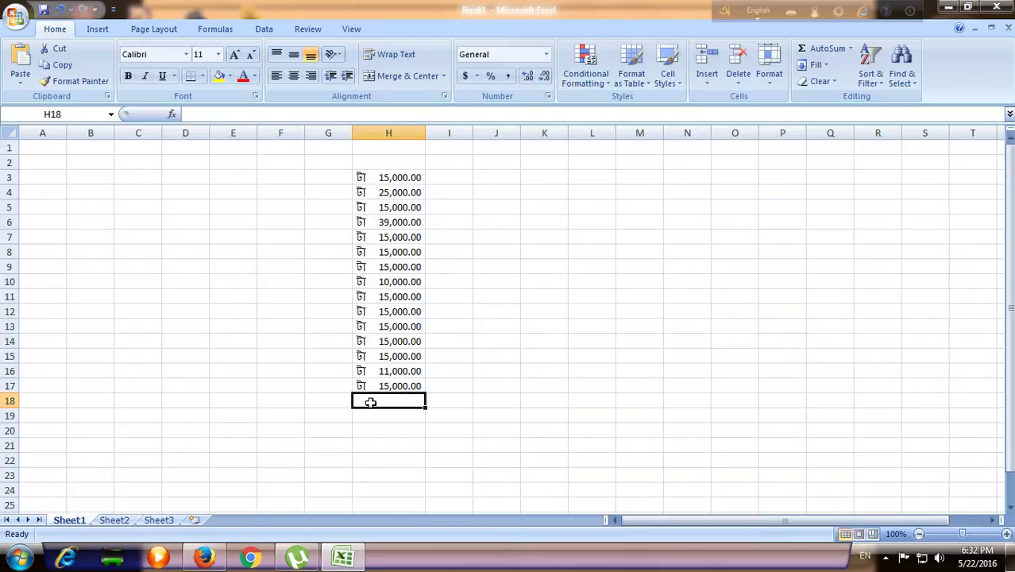
- Check the amount range H3 to H17 and select H18 for the total
{"action": "left_click", "coordinate": [391, 178]}
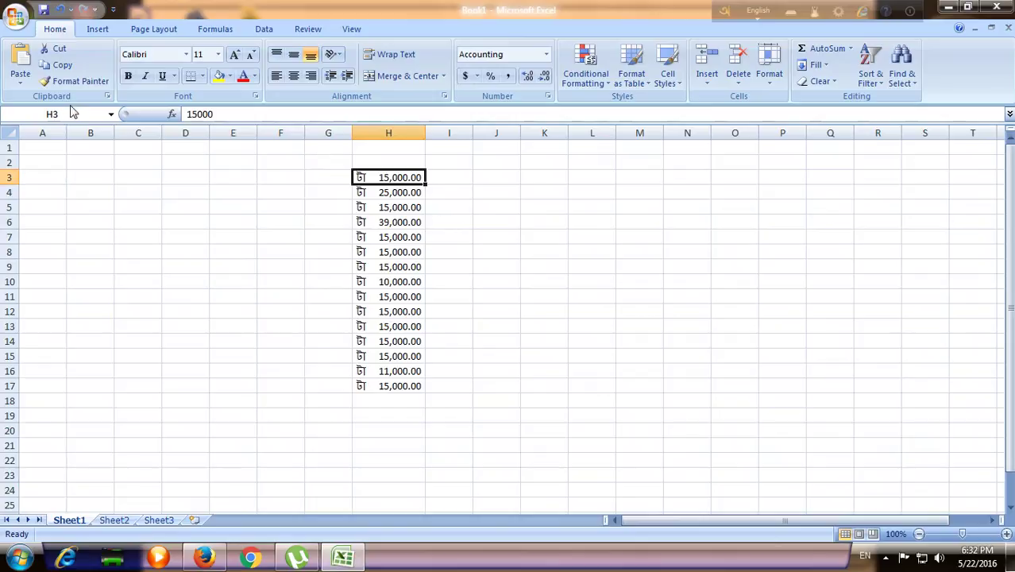
{"action": "left_click", "coordinate": [381, 388]}
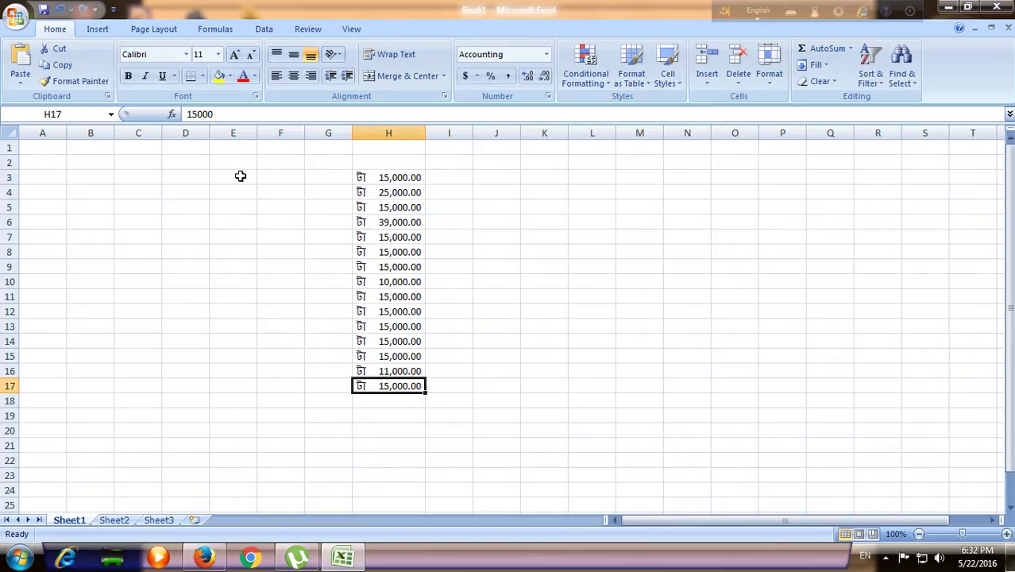
{"action": "left_click", "coordinate": [382, 398]}
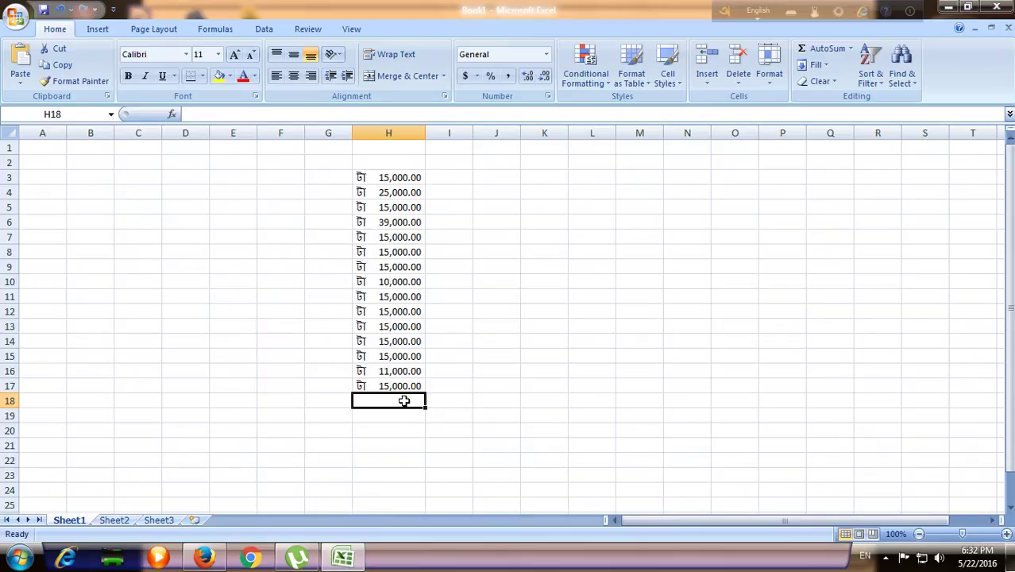
- Enter =SUM(H3:H17) in H18, producing a total of 250,000.00
{"action": "type", "text": "="}
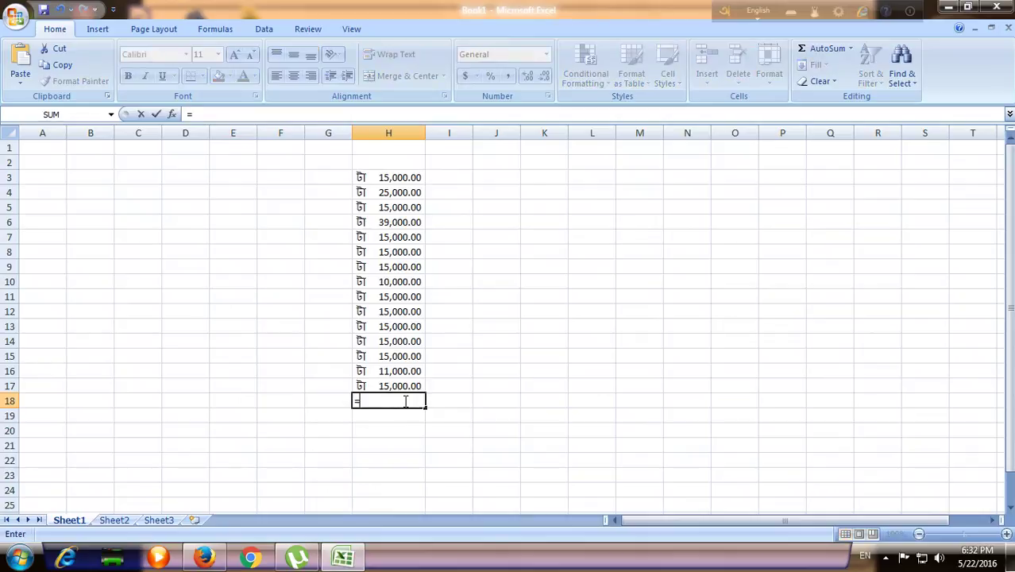
{"action": "type", "text": "SUM"}
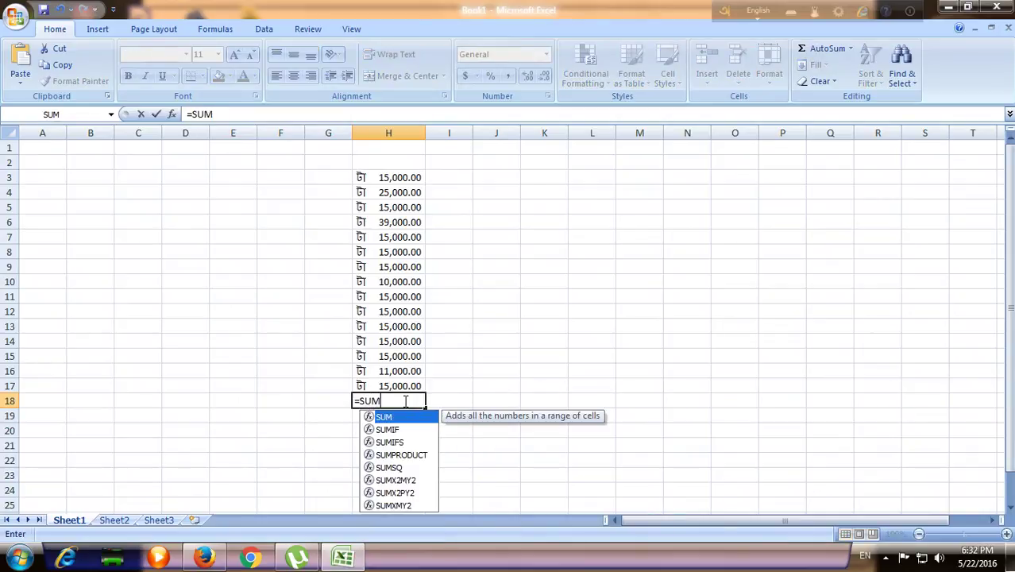
{"action": "type", "text": "("}
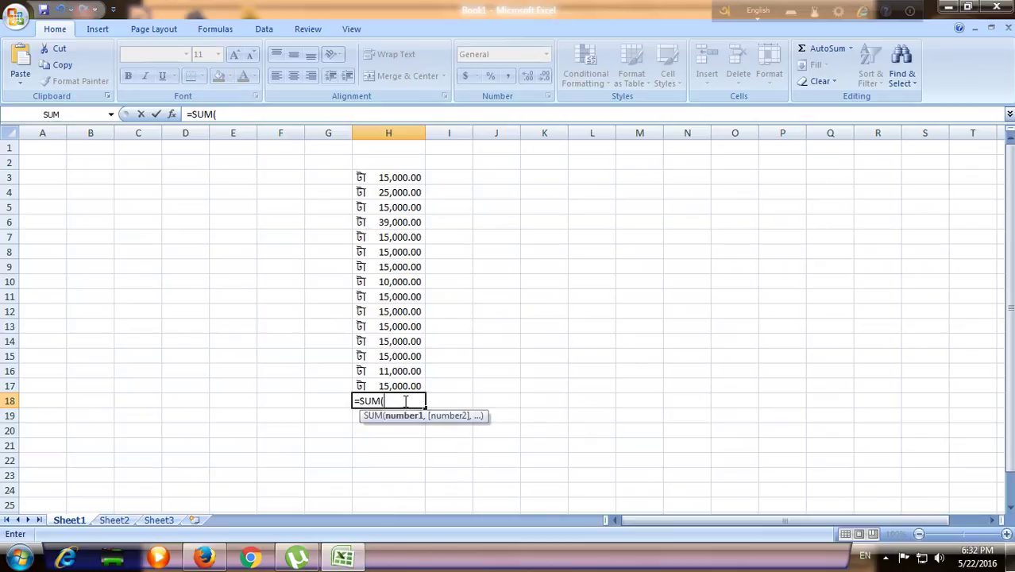
{"action": "left_click", "coordinate": [365, 175]}
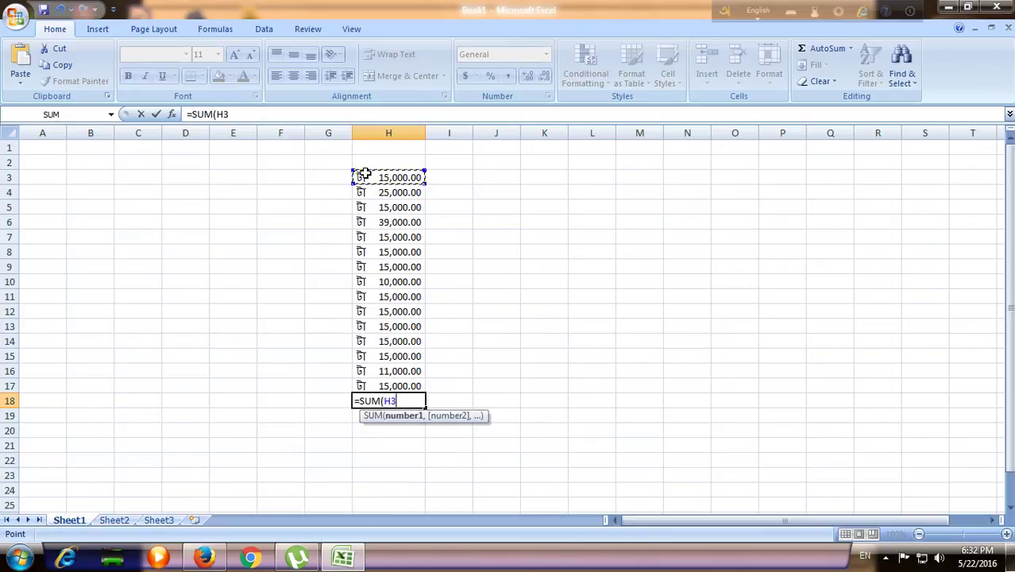
{"action": "key", "text": "F8"}
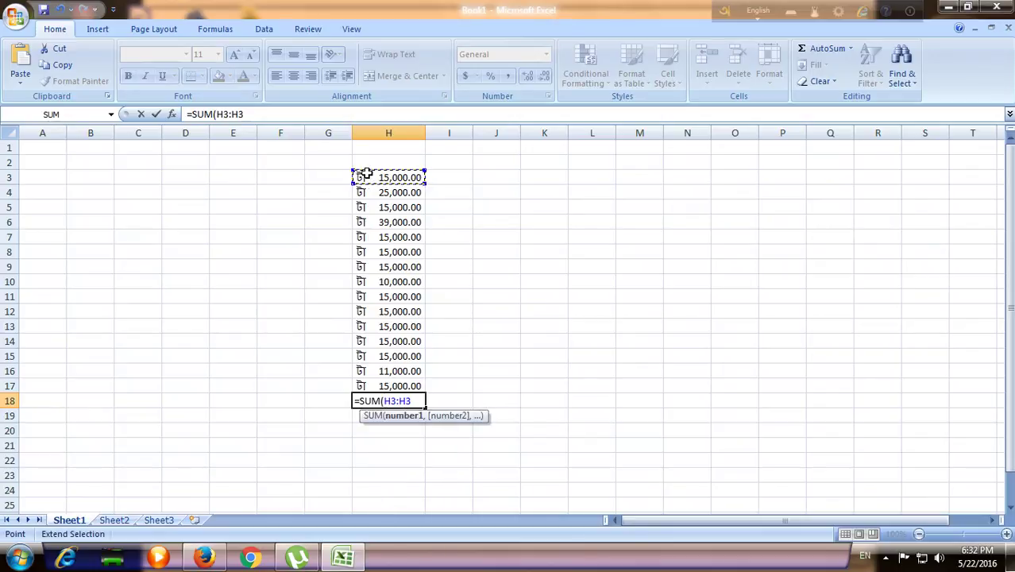
{"action": "left_click", "coordinate": [358, 387]}
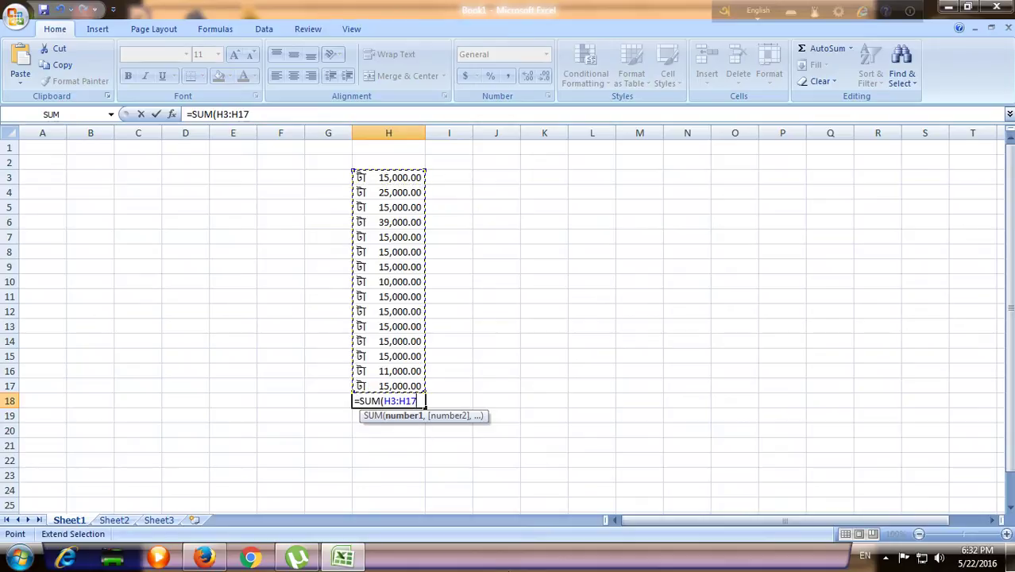
{"action": "type", "text": ")"}
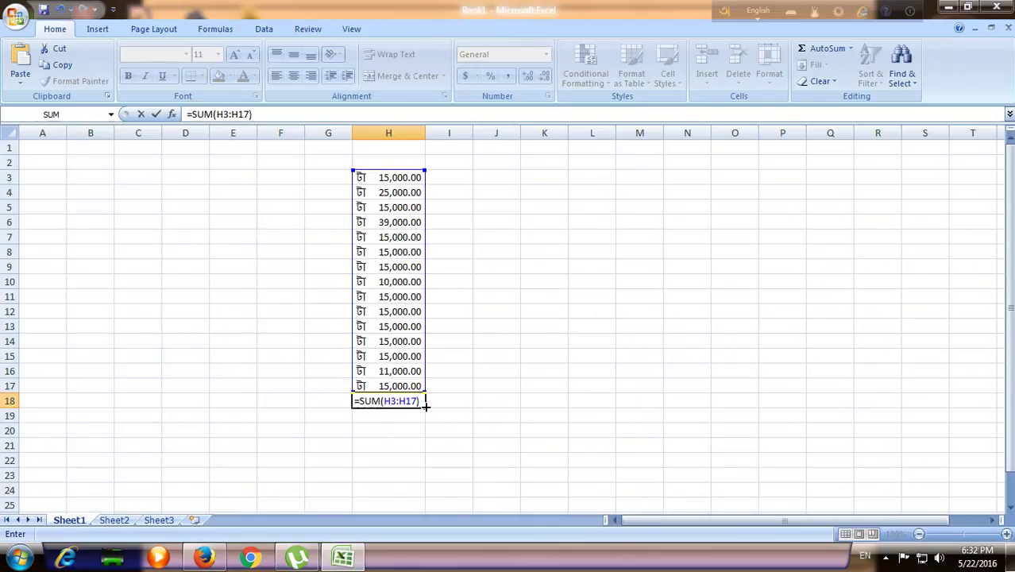
{"action": "key", "text": "Return"}
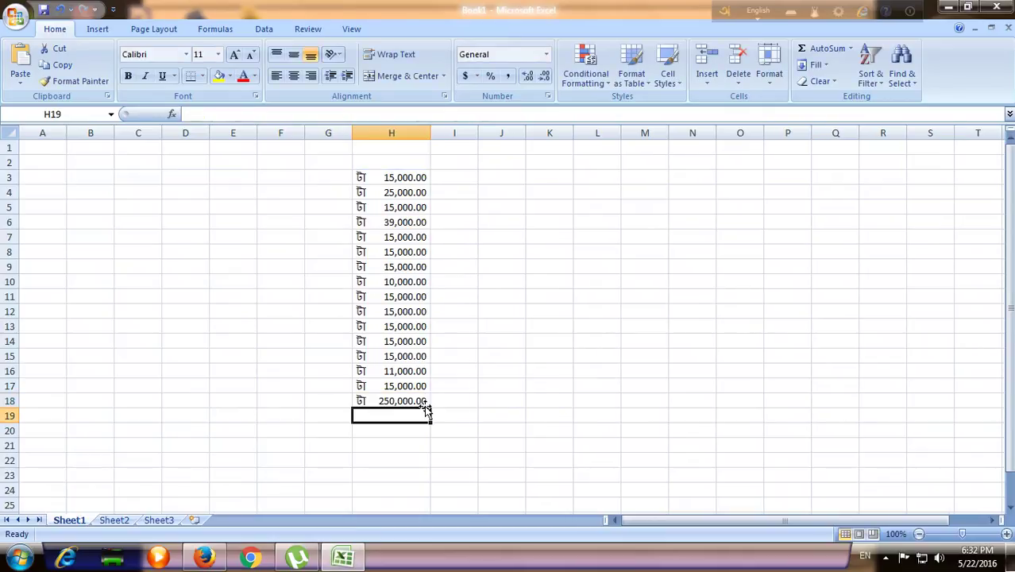
- Verify H18's =SUM(H3:H17) formula, then begin typing the average formula in H19
{"action": "left_click", "coordinate": [417, 402]}
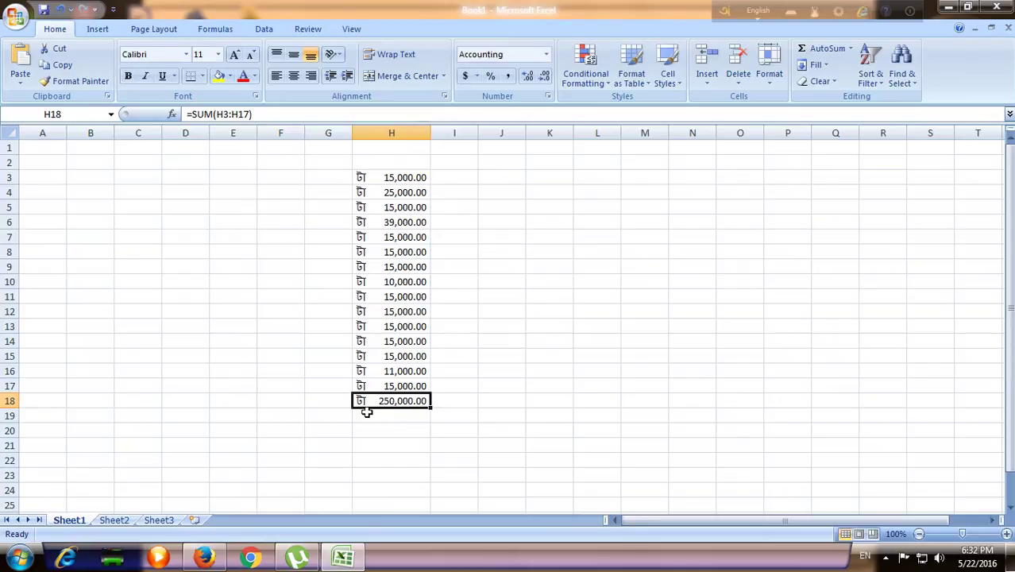
{"action": "left_click", "coordinate": [366, 416]}
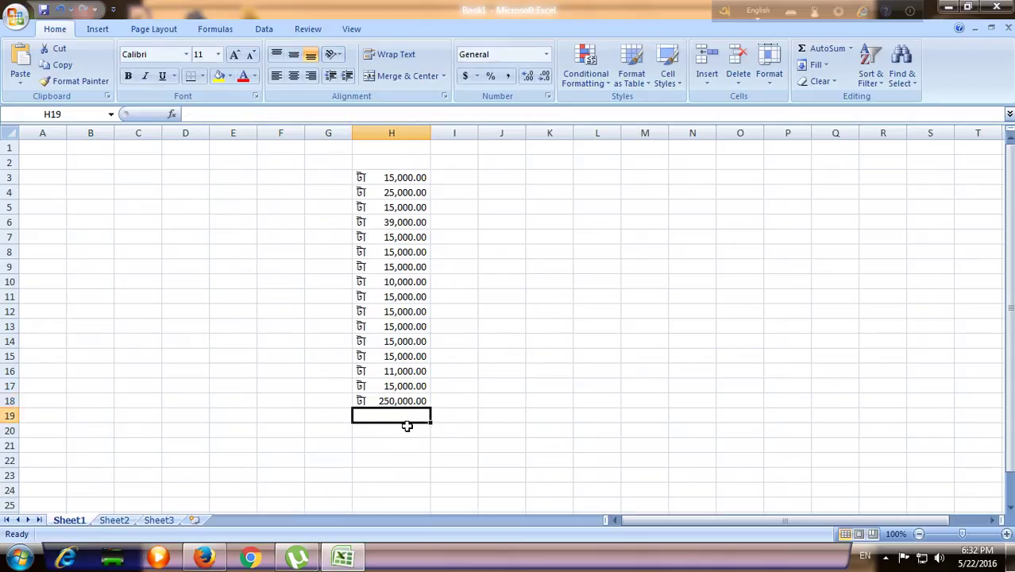
{"action": "type", "text": "AV"}
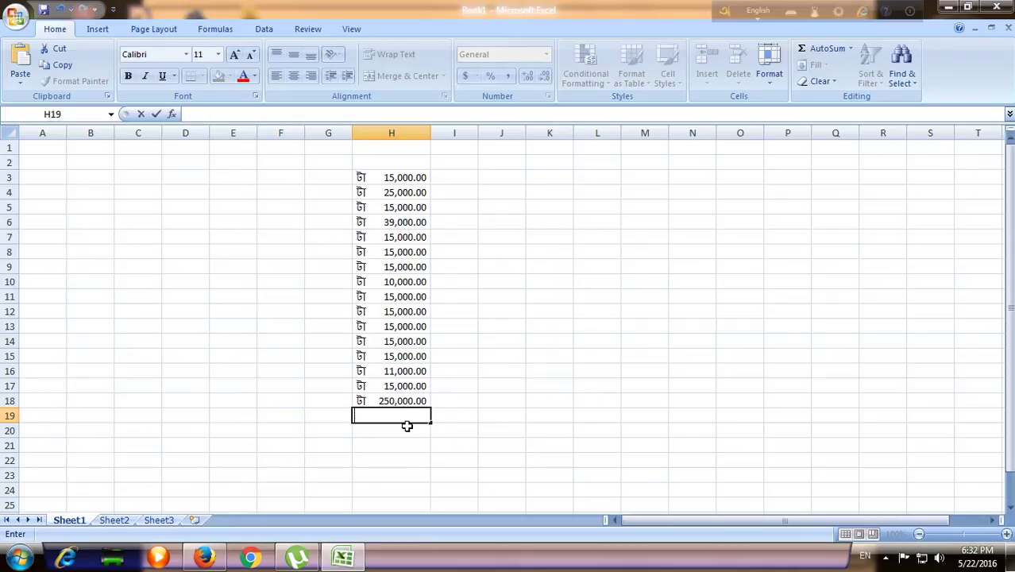
{"action": "type", "text": "="}
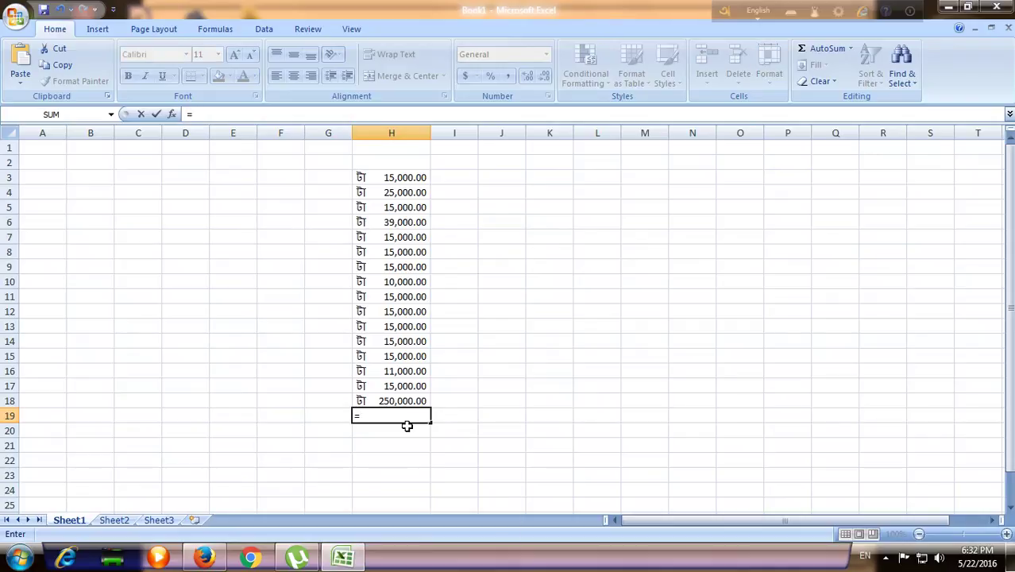
{"action": "type", "text": "AB"}
- Fix the typo and enter =AVERAGE(H3:H17) in H19, showing 16,666.67
{"action": "key", "text": "BackSpace"}
{"action": "type", "text": "V"}
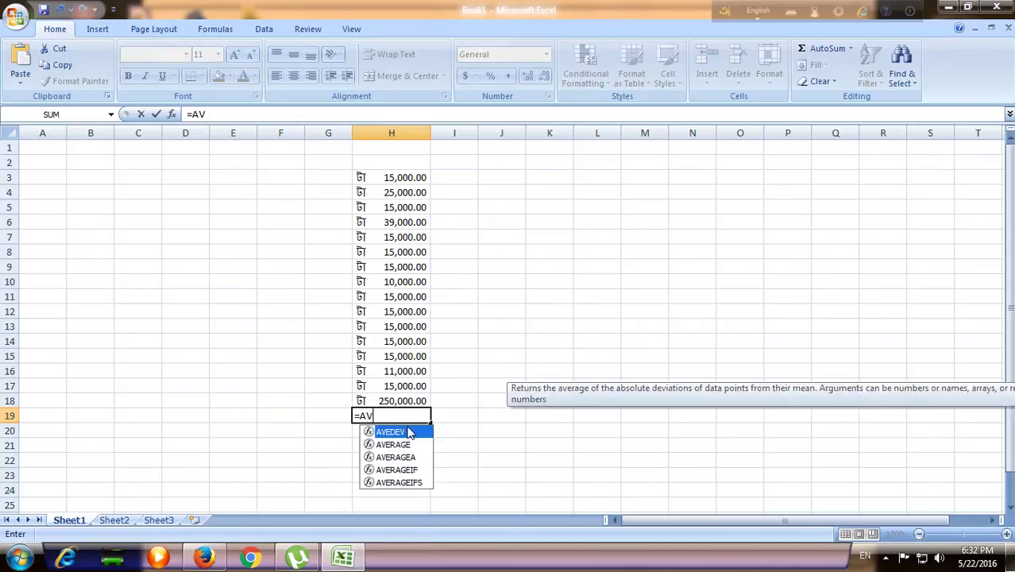
{"action": "type", "text": "ERAGE"}
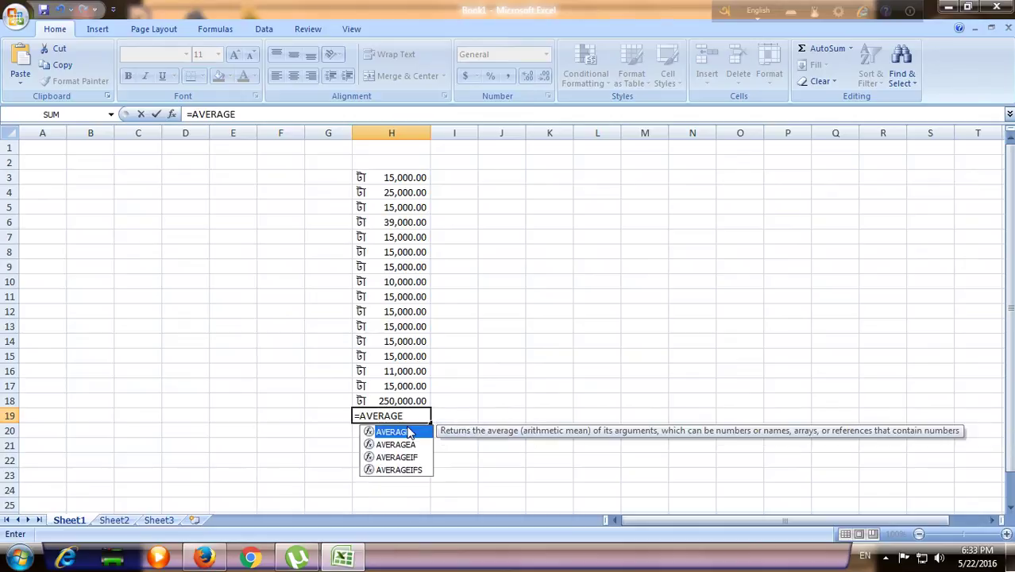
{"action": "type", "text": "("}
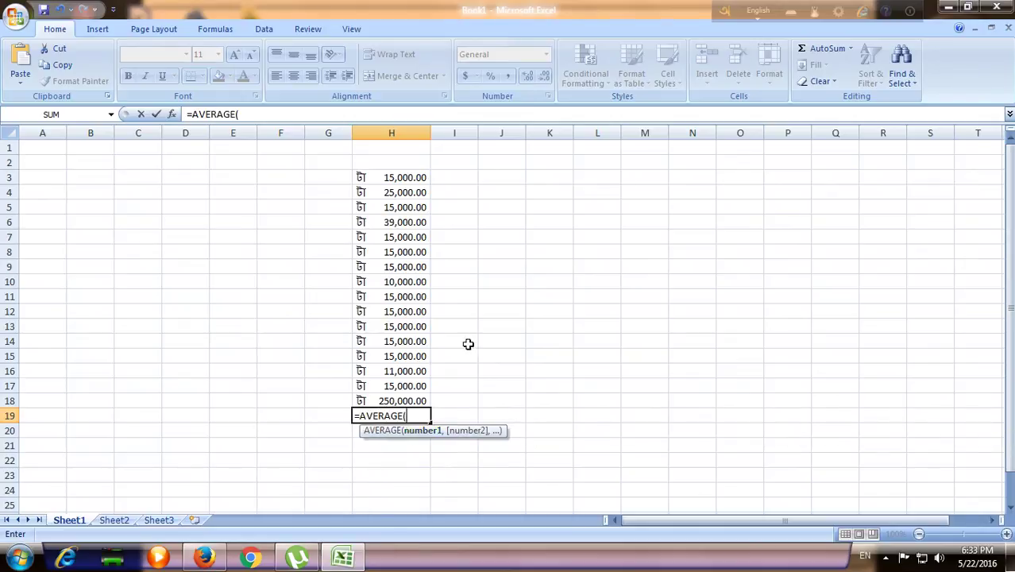
{"action": "left_click", "coordinate": [367, 177]}
{"action": "key", "text": "F8"}
{"action": "left_click", "coordinate": [401, 386]}
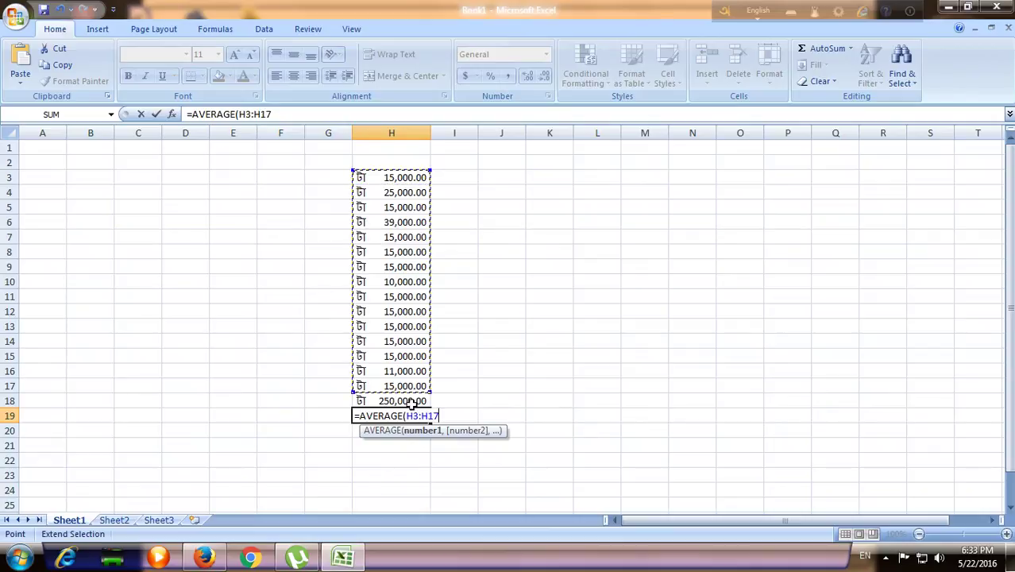
{"action": "type", "text": ")"}
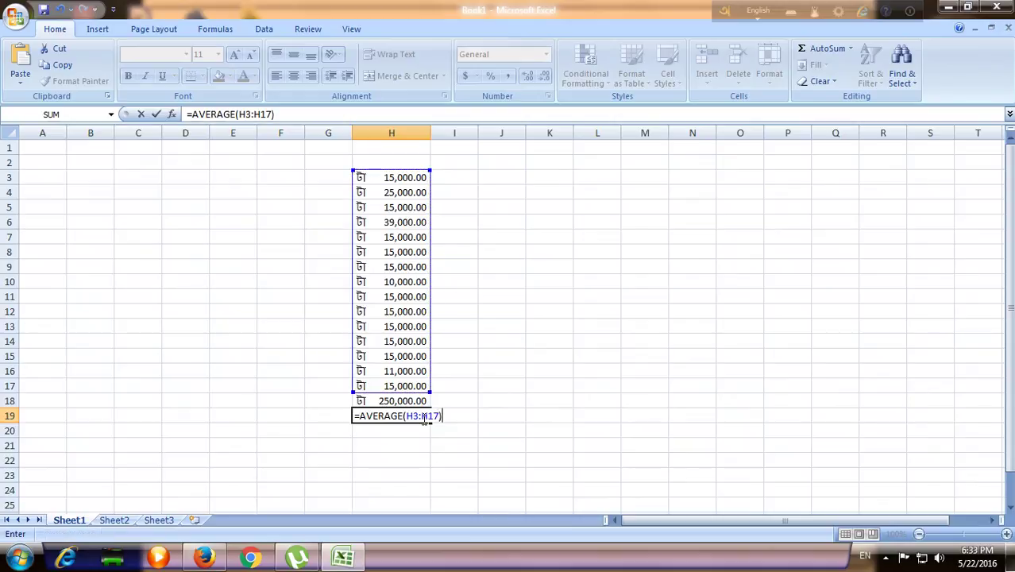
{"action": "key", "text": "Return"}
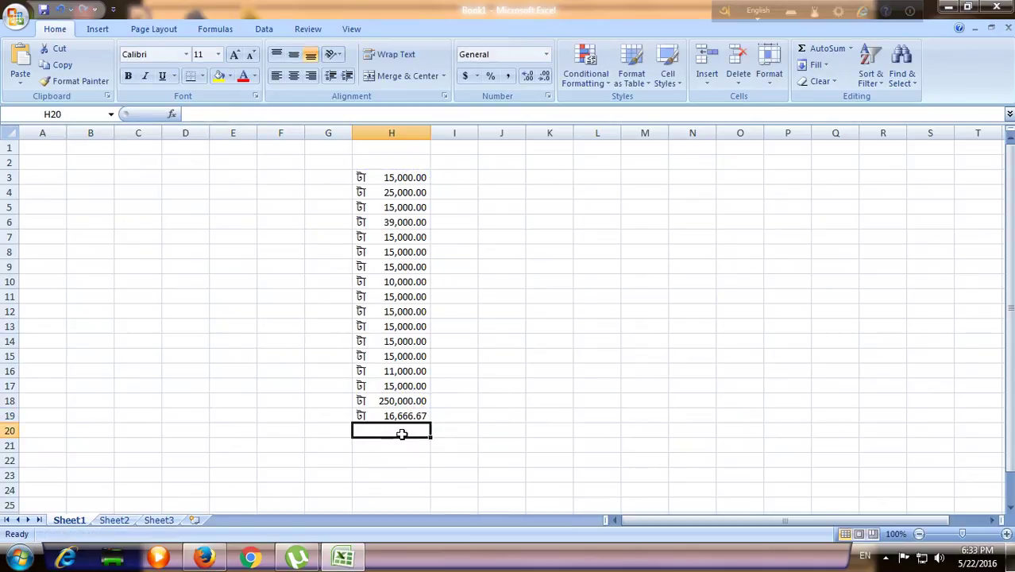
{"action": "left_click_drag", "start_coordinate": [388, 178], "coordinate": [380, 381]}
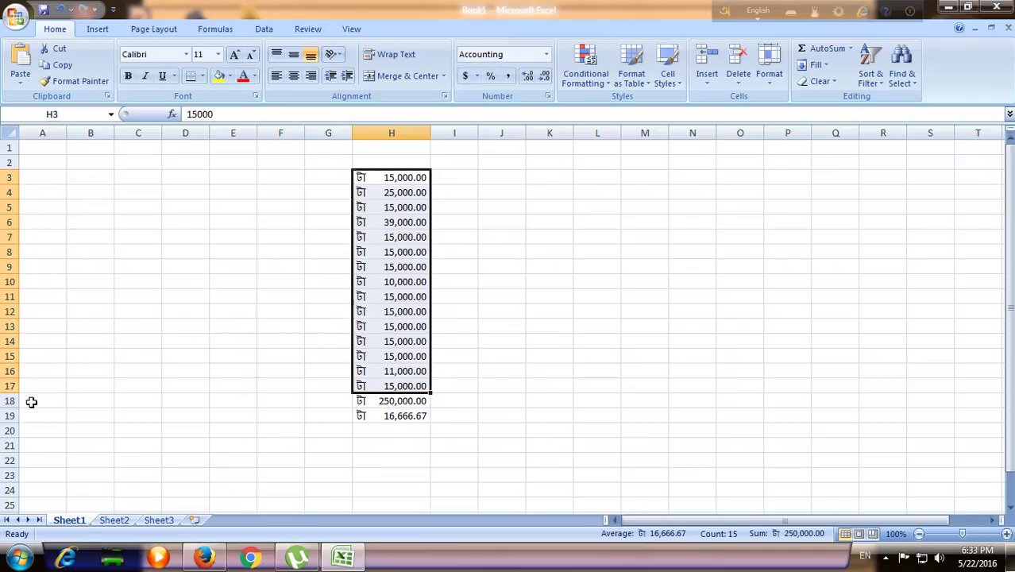
{"action": "left_click", "coordinate": [358, 434]}
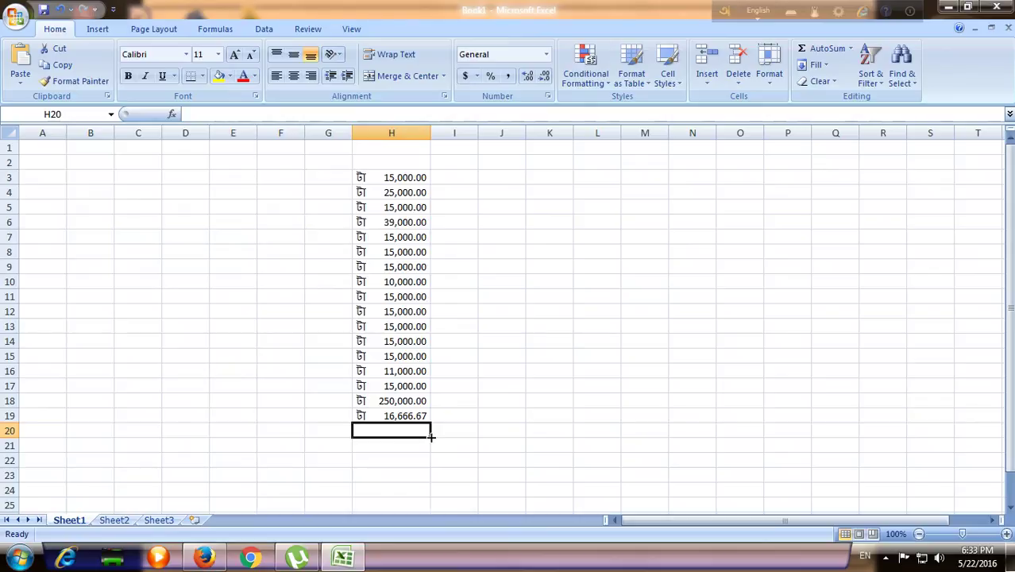
- Enter =H18/15 in H20 to compute the average of 16,666.67
{"action": "type", "text": "="}
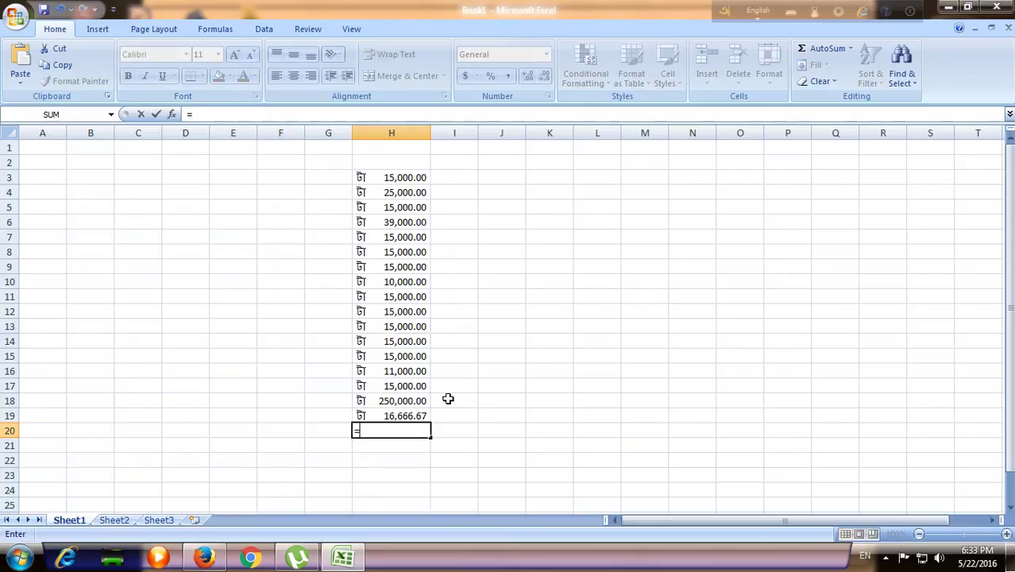
{"action": "left_click", "coordinate": [413, 400]}
{"action": "type", "text": "/"}
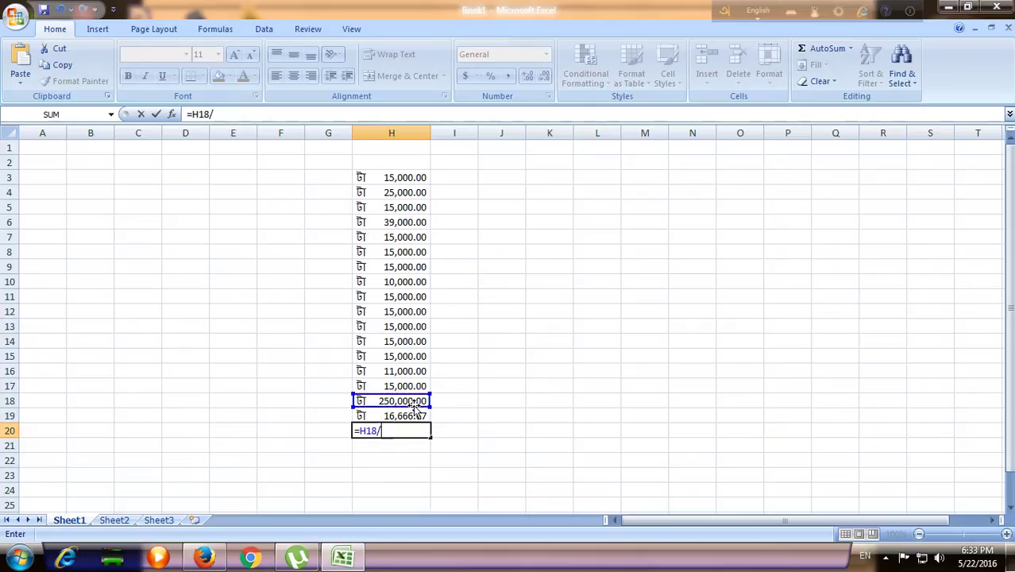
{"action": "type", "text": "15"}
{"action": "key", "text": "Return"}
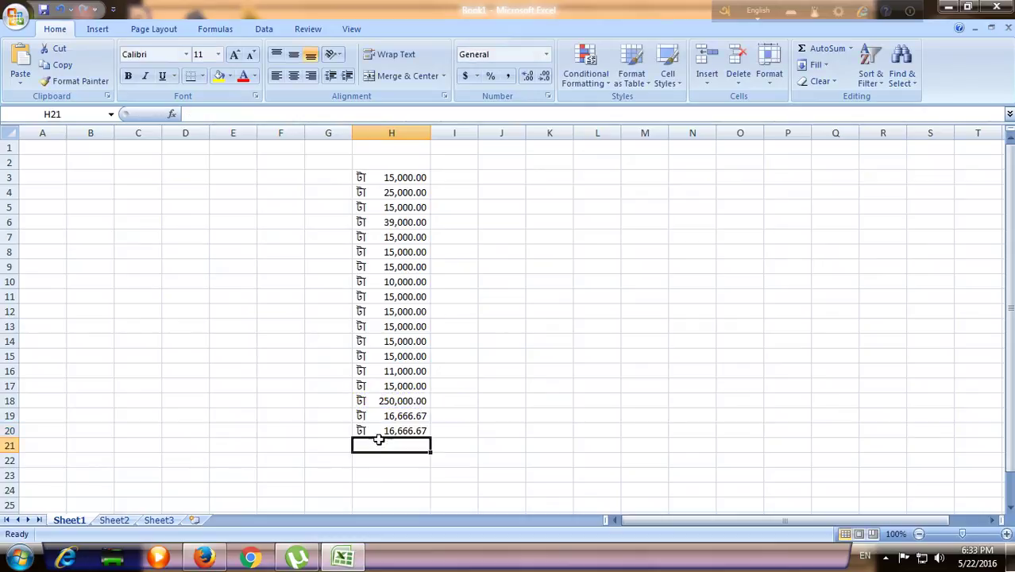
- Compare the H19 and H20 averages, then select H19's AVERAGE formula in the formula bar
{"action": "left_click", "coordinate": [413, 430]}
{"action": "left_click", "coordinate": [390, 419]}
{"action": "left_click", "coordinate": [393, 429]}
{"action": "left_click", "coordinate": [389, 414]}
{"action": "left_click", "coordinate": [391, 428]}
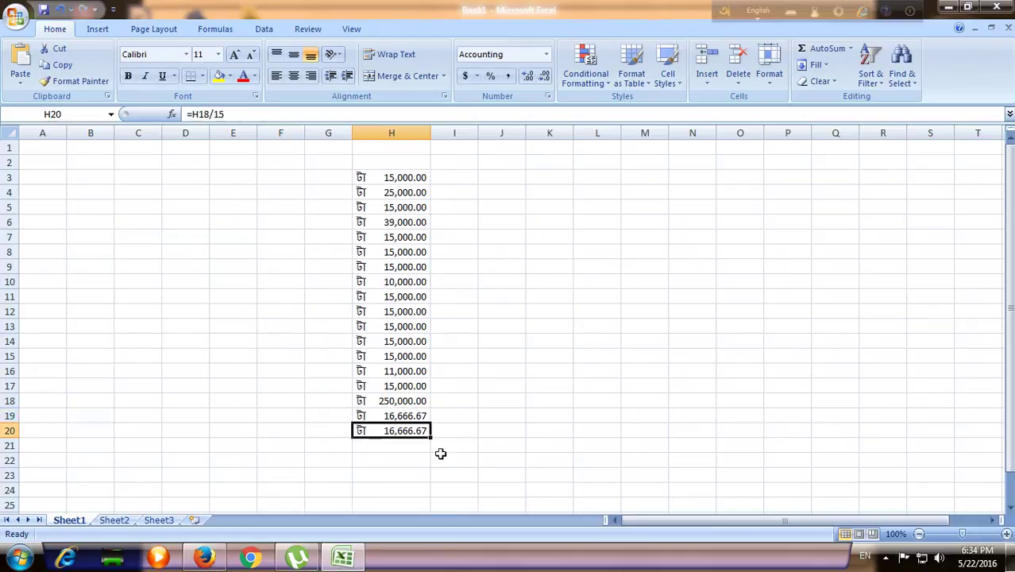
{"action": "mouse_move", "coordinate": [362, 178]}
{"action": "left_mouse_down"}
{"action": "mouse_move", "coordinate": [421, 405]}
{"action": "mouse_move", "coordinate": [421, 458]}
{"action": "mouse_move", "coordinate": [418, 430]}
{"action": "left_mouse_up"}
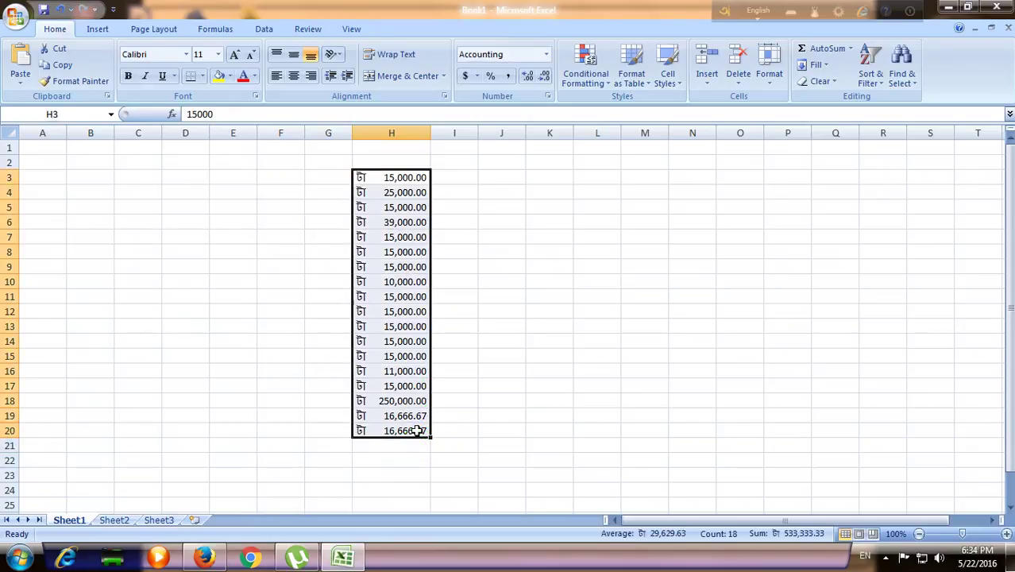
{"action": "left_click", "coordinate": [418, 418]}
{"action": "left_click", "coordinate": [416, 444]}
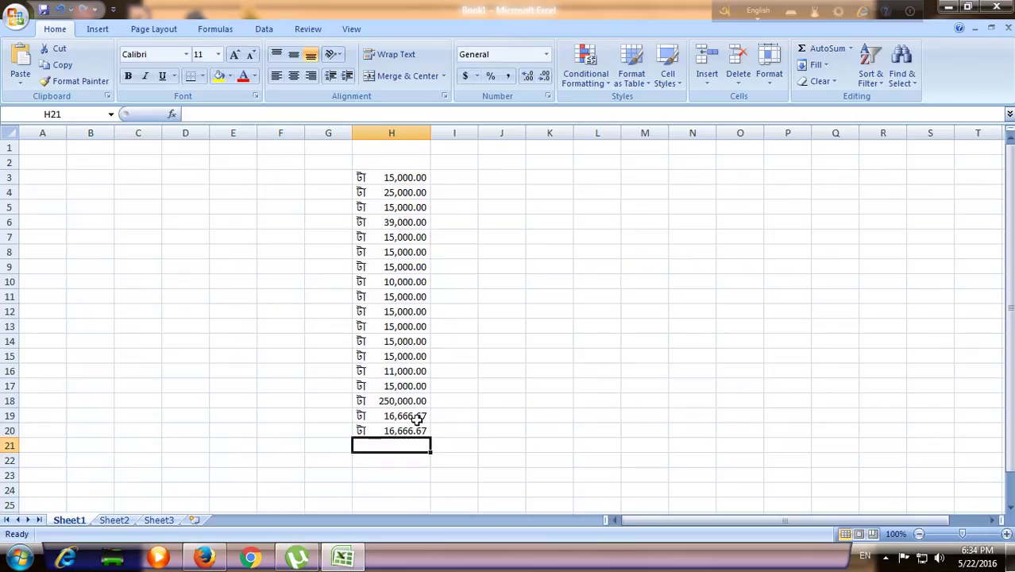
{"action": "left_click", "coordinate": [417, 419]}
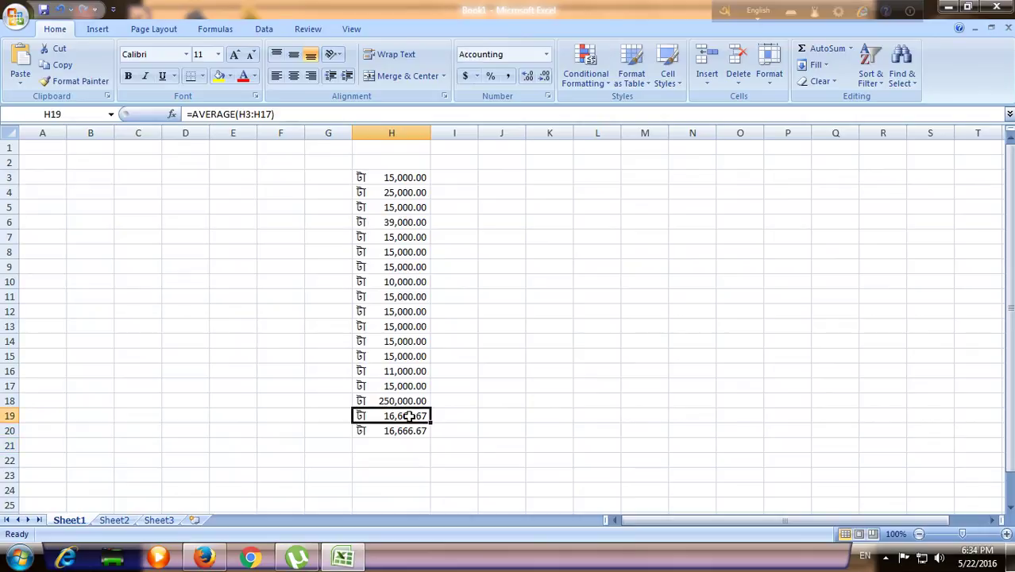
{"action": "left_click_drag", "start_coordinate": [287, 114], "coordinate": [165, 104]}
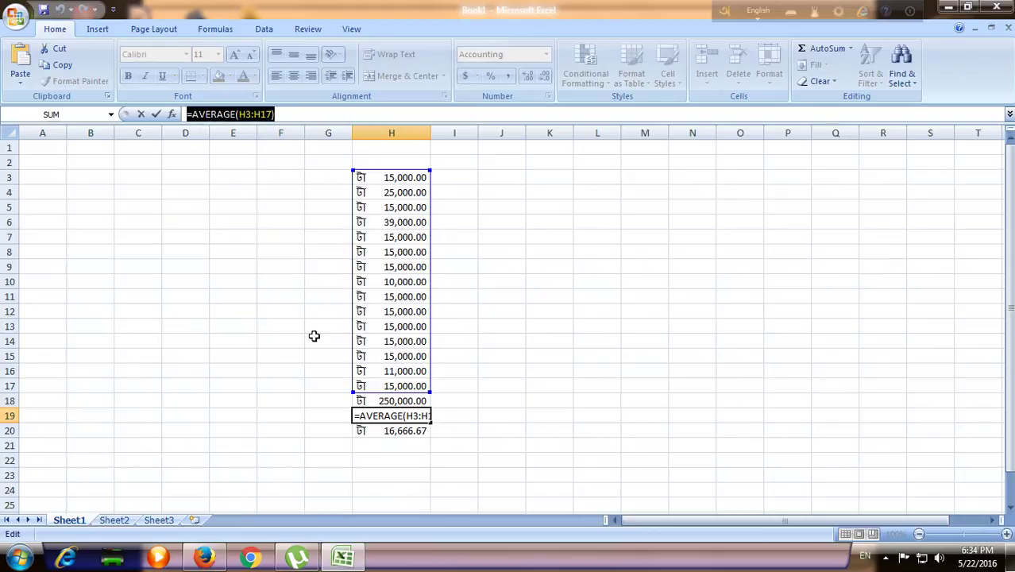
- In H19, try formula references to H20, H18, H17 and H22 in turn
{"action": "type", "text": "="}
{"action": "left_click", "coordinate": [387, 431]}
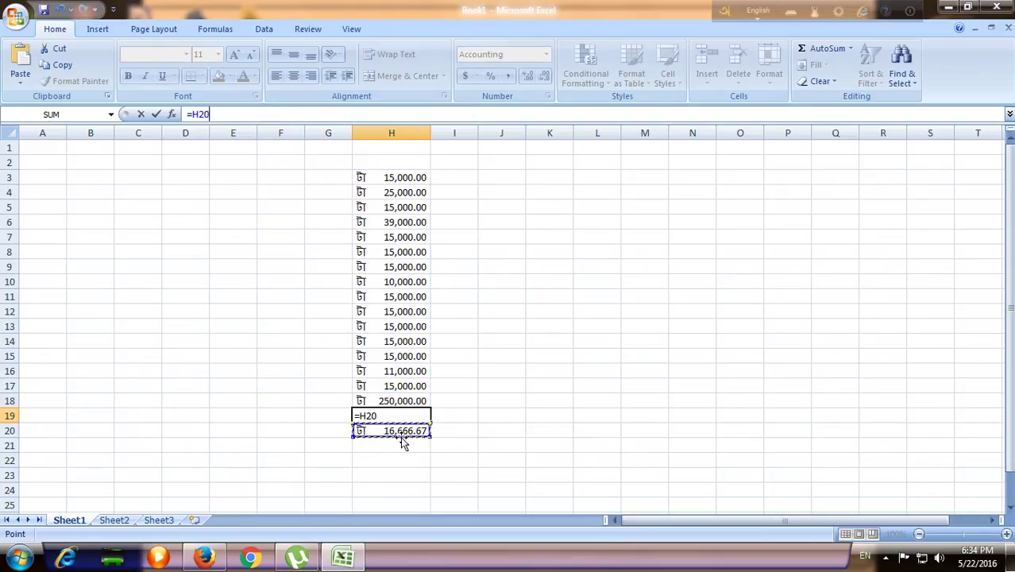
{"action": "key", "text": "F2"}
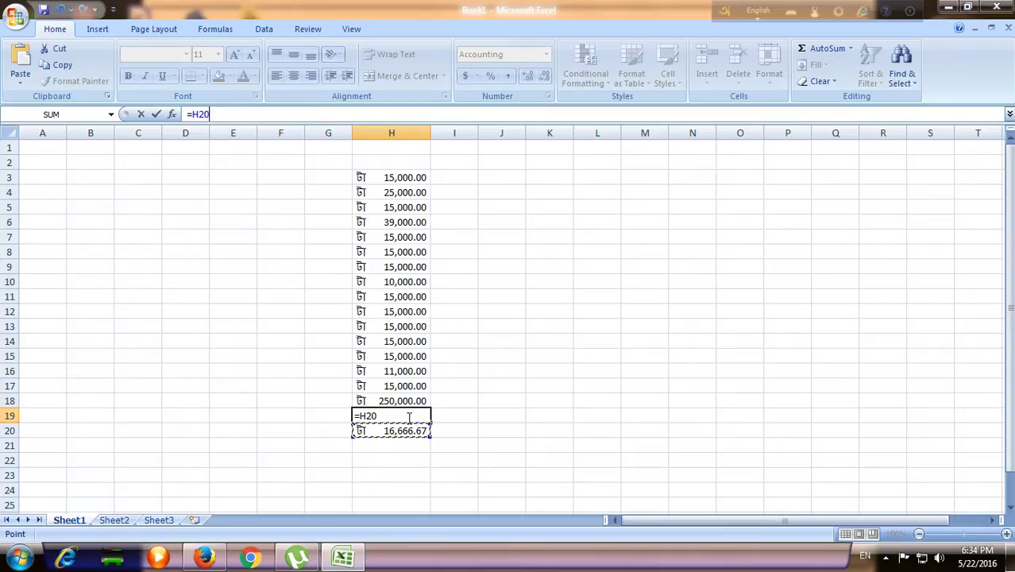
{"action": "key", "text": "shift+Left"}
{"action": "key", "text": "shift+Left"}
{"action": "key", "text": "shift+Left"}
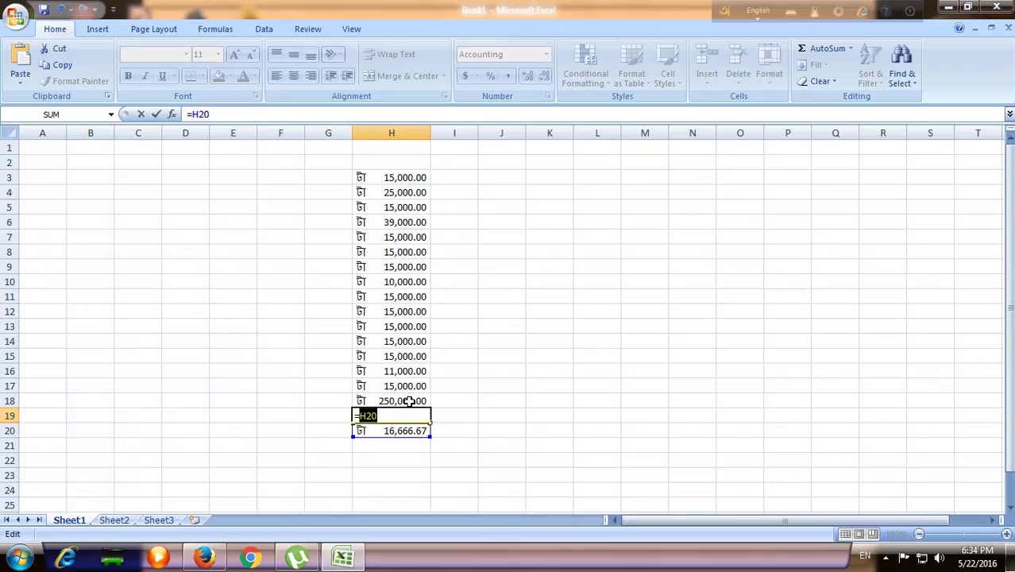
{"action": "left_click_drag", "start_coordinate": [485, 419], "coordinate": [736, 406]}
{"action": "left_click", "coordinate": [447, 435]}
{"action": "left_click", "coordinate": [417, 399]}
{"action": "left_click", "coordinate": [419, 386]}
{"action": "left_click", "coordinate": [392, 401]}
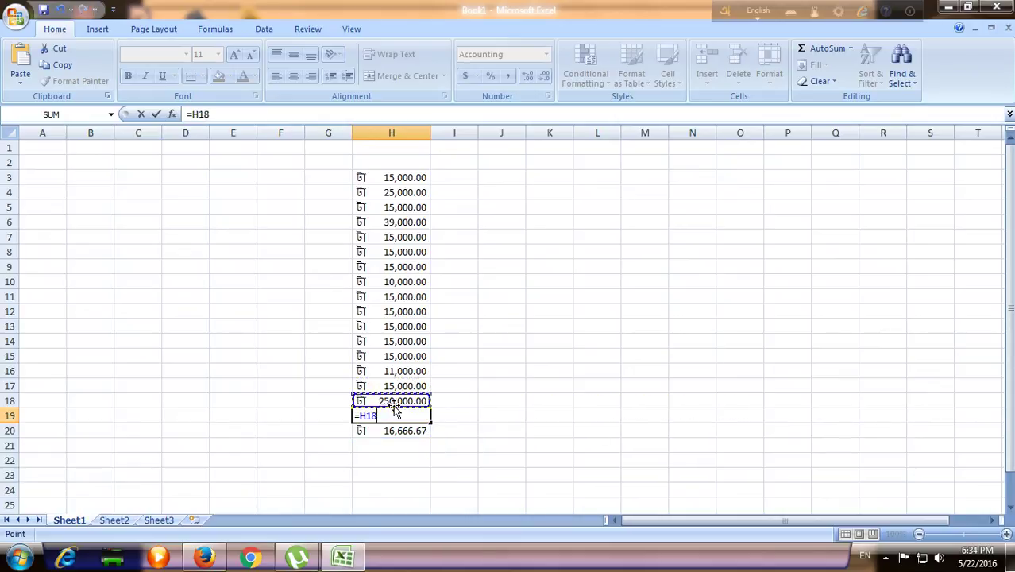
{"action": "left_click", "coordinate": [400, 459]}
- Delete H19's formula so the cell stays empty, then select the H18 total
{"action": "key", "text": "BackSpace"}
{"action": "key", "text": "BackSpace"}
{"action": "key", "text": "BackSpace"}
{"action": "key", "text": "BackSpace"}
{"action": "left_click", "coordinate": [343, 416]}
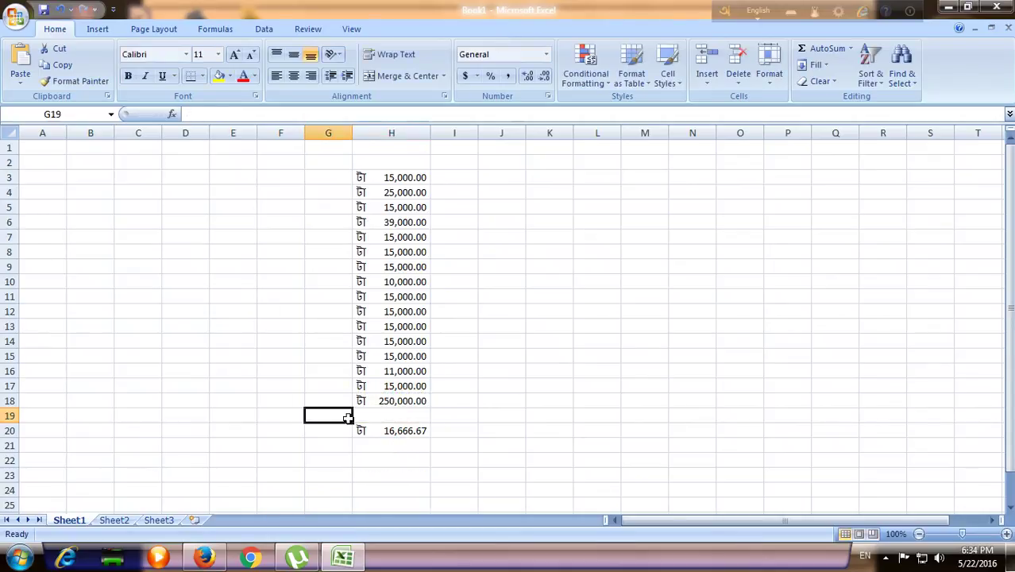
{"action": "left_click", "coordinate": [412, 398]}
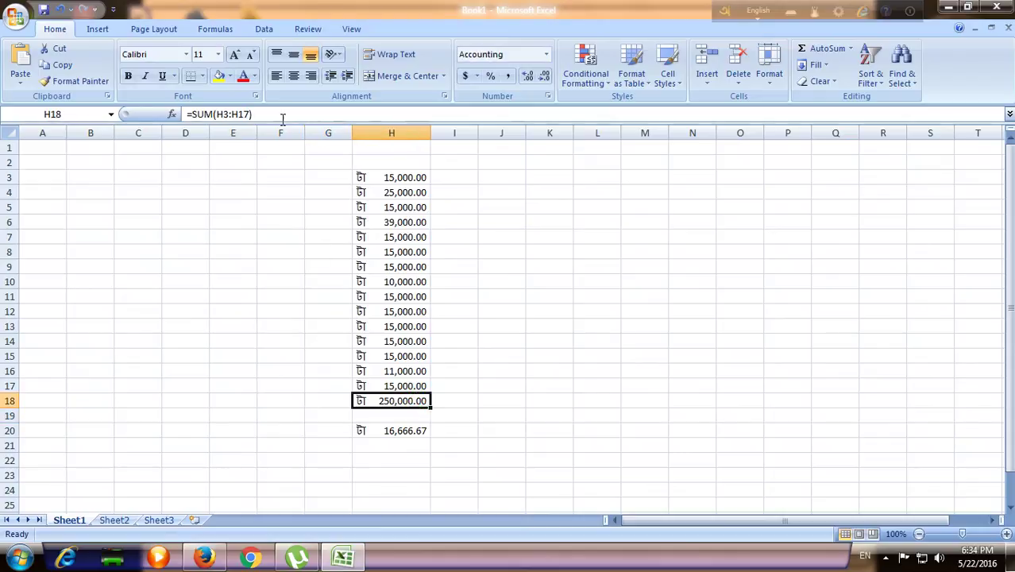
- Try replacing H18's SUM formula with =H20 and then =F9, undoing each attempt
{"action": "left_click", "coordinate": [191, 114]}
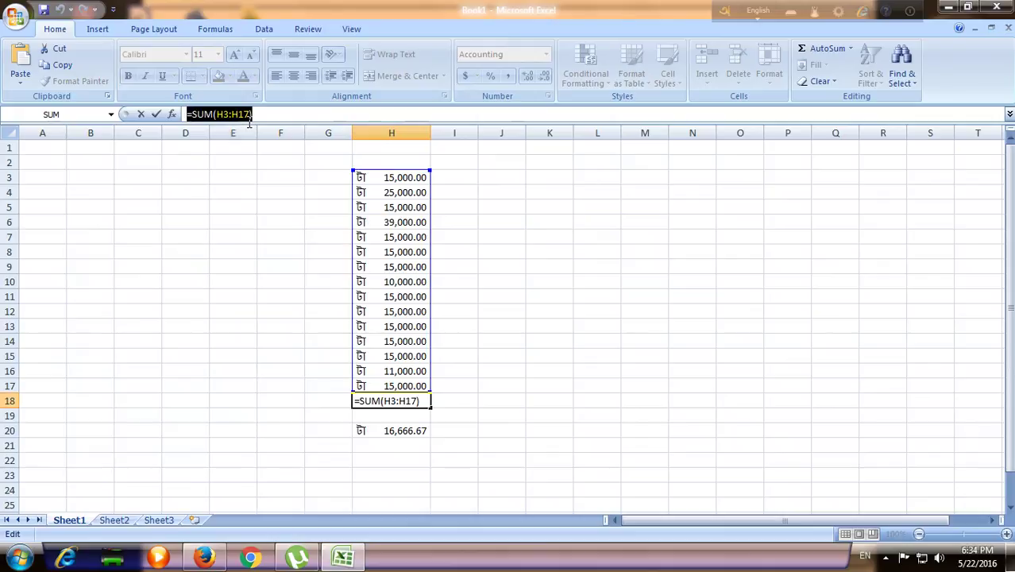
{"action": "type", "text": "="}
{"action": "left_click", "coordinate": [408, 429]}
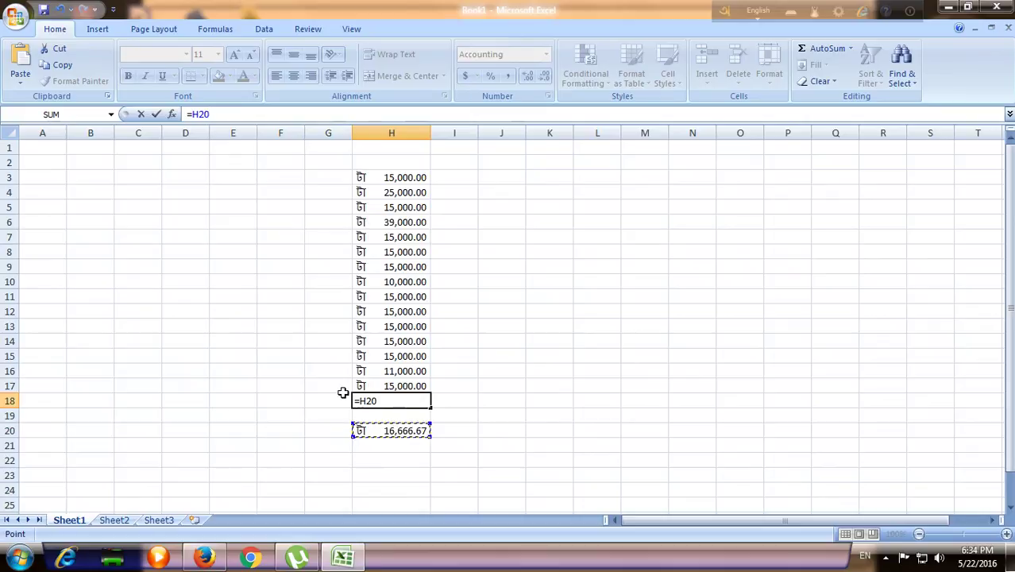
{"action": "key", "text": "ctrl+z"}
{"action": "type", "text": "="}
{"action": "left_click", "coordinate": [260, 268]}
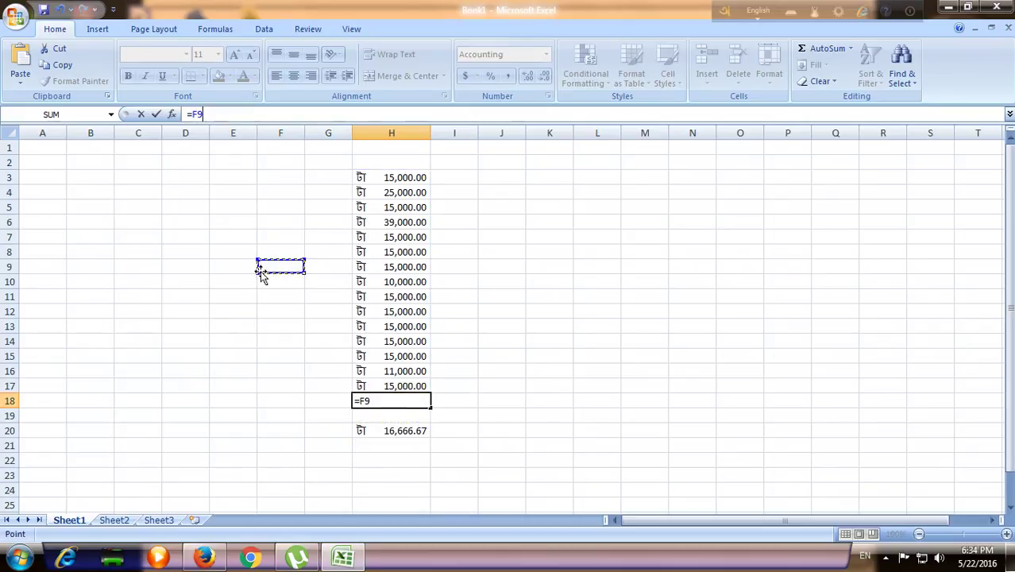
{"action": "key", "text": "ctrl+z"}
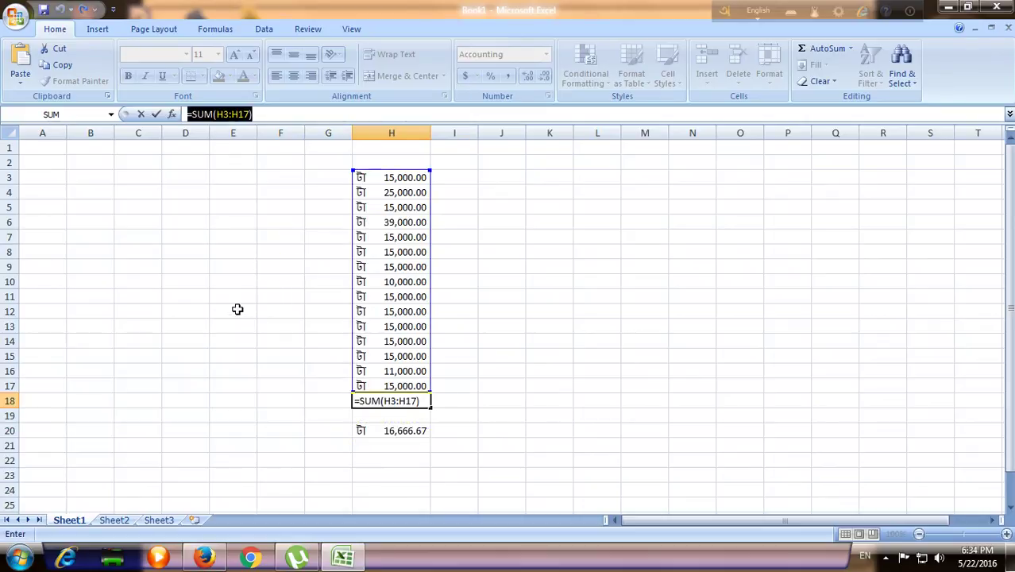
- Insert cell references into the SUM formula, ending with a stray M7: =SUM(M7H3:H17)
{"action": "left_click", "coordinate": [383, 401]}
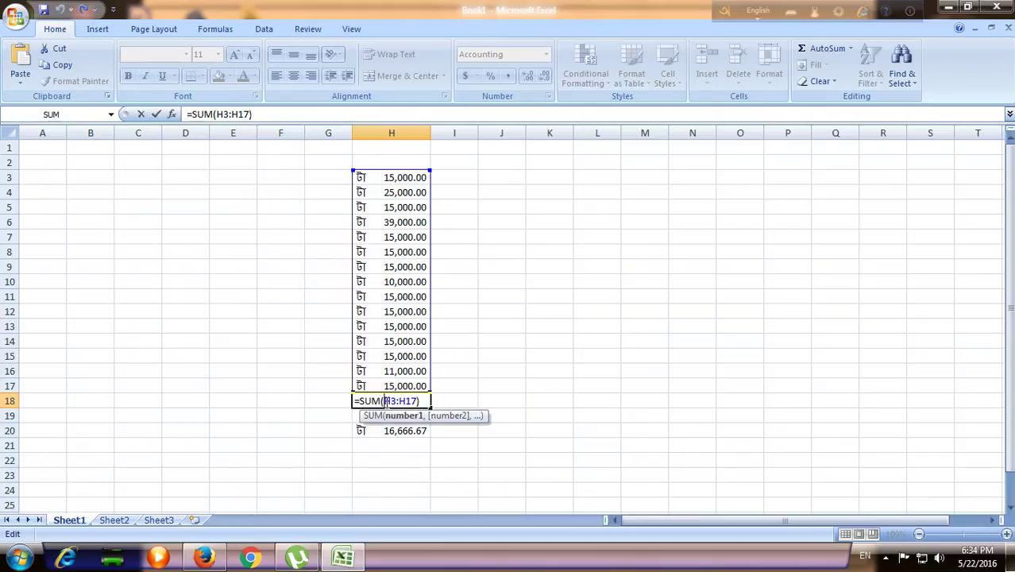
{"action": "left_click", "coordinate": [385, 429]}
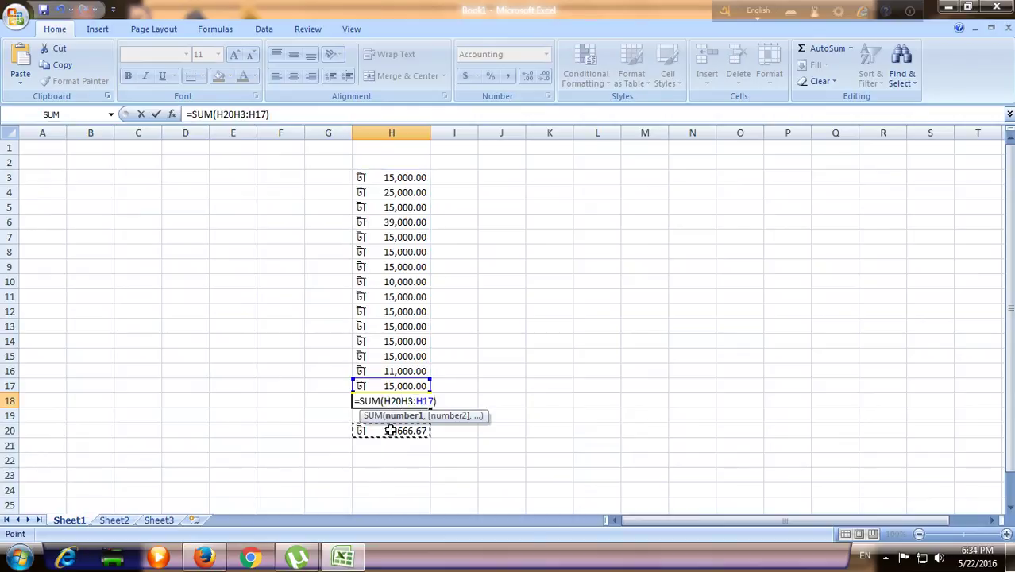
{"action": "key", "text": "BackSpace"}
{"action": "key", "text": "BackSpace"}
{"action": "key", "text": "BackSpace"}
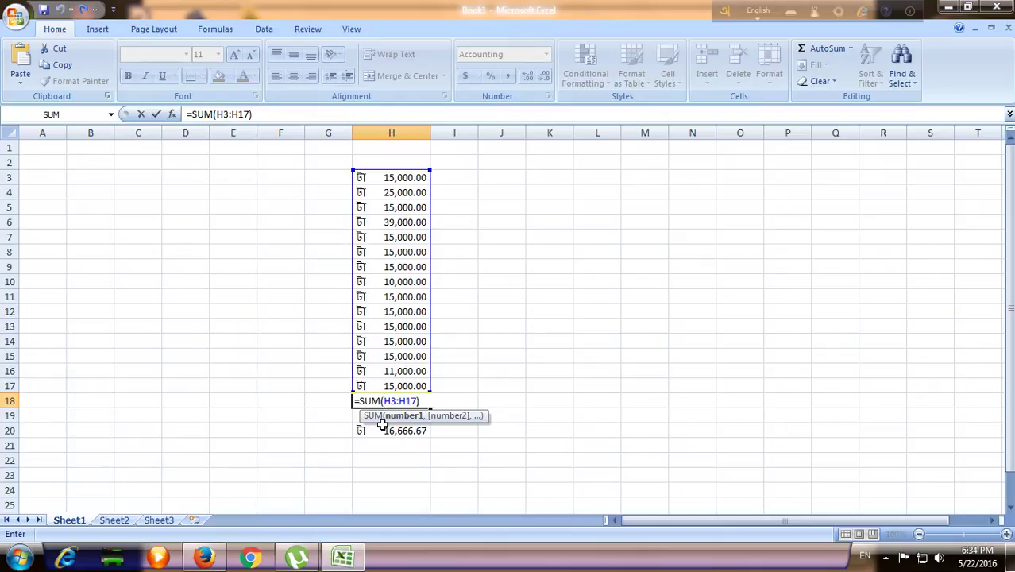
{"action": "left_click", "coordinate": [398, 326]}
{"action": "left_click", "coordinate": [374, 255]}
{"action": "left_click", "coordinate": [374, 237]}
{"action": "left_click", "coordinate": [422, 192]}
{"action": "left_click", "coordinate": [473, 284]}
{"action": "left_click", "coordinate": [651, 266]}
{"action": "left_click", "coordinate": [654, 233]}
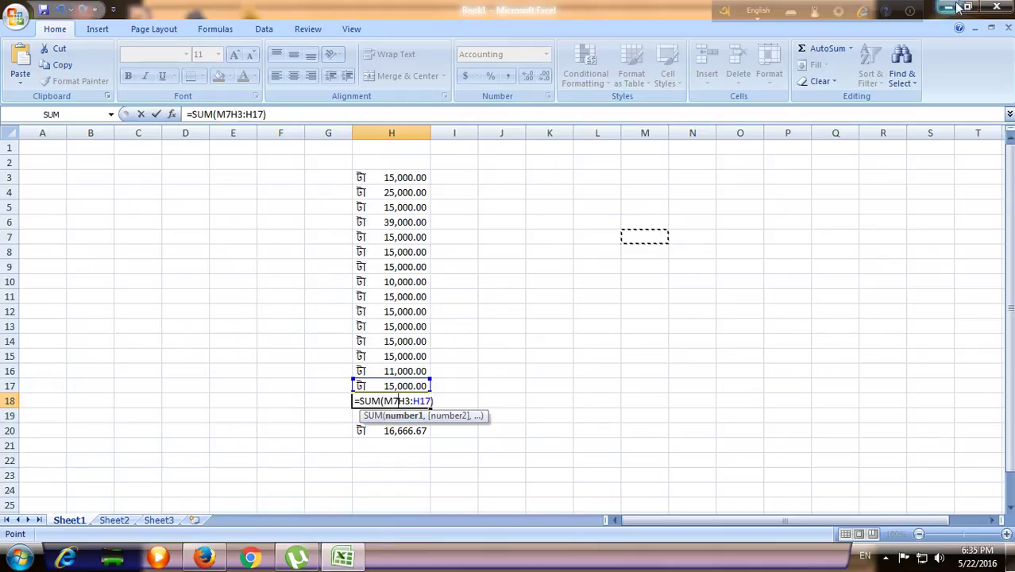
- Close Excel without saving Book1, then refresh the desktop twice
{"action": "left_click", "coordinate": [997, 6]}
{"action": "left_click", "coordinate": [530, 315]}
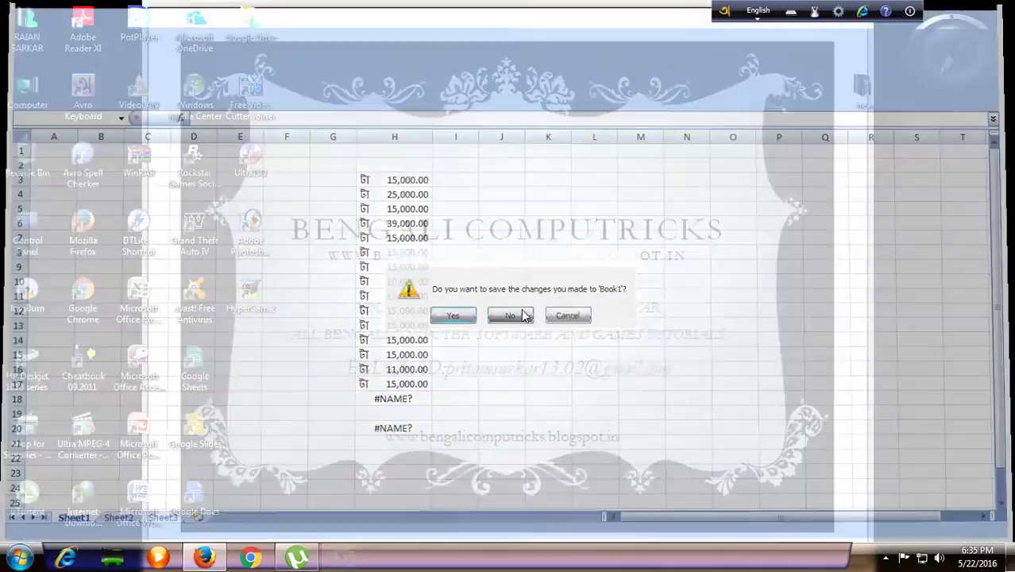
{"action": "right_click", "coordinate": [403, 97]}
{"action": "left_click", "coordinate": [445, 140]}
{"action": "right_click", "coordinate": [421, 57]}
{"action": "left_click", "coordinate": [462, 99]}
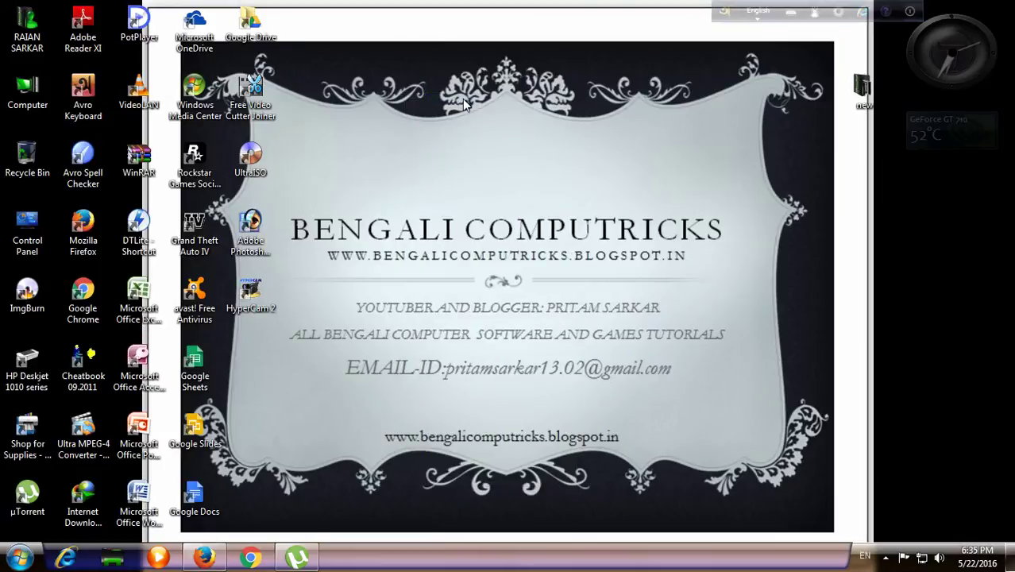